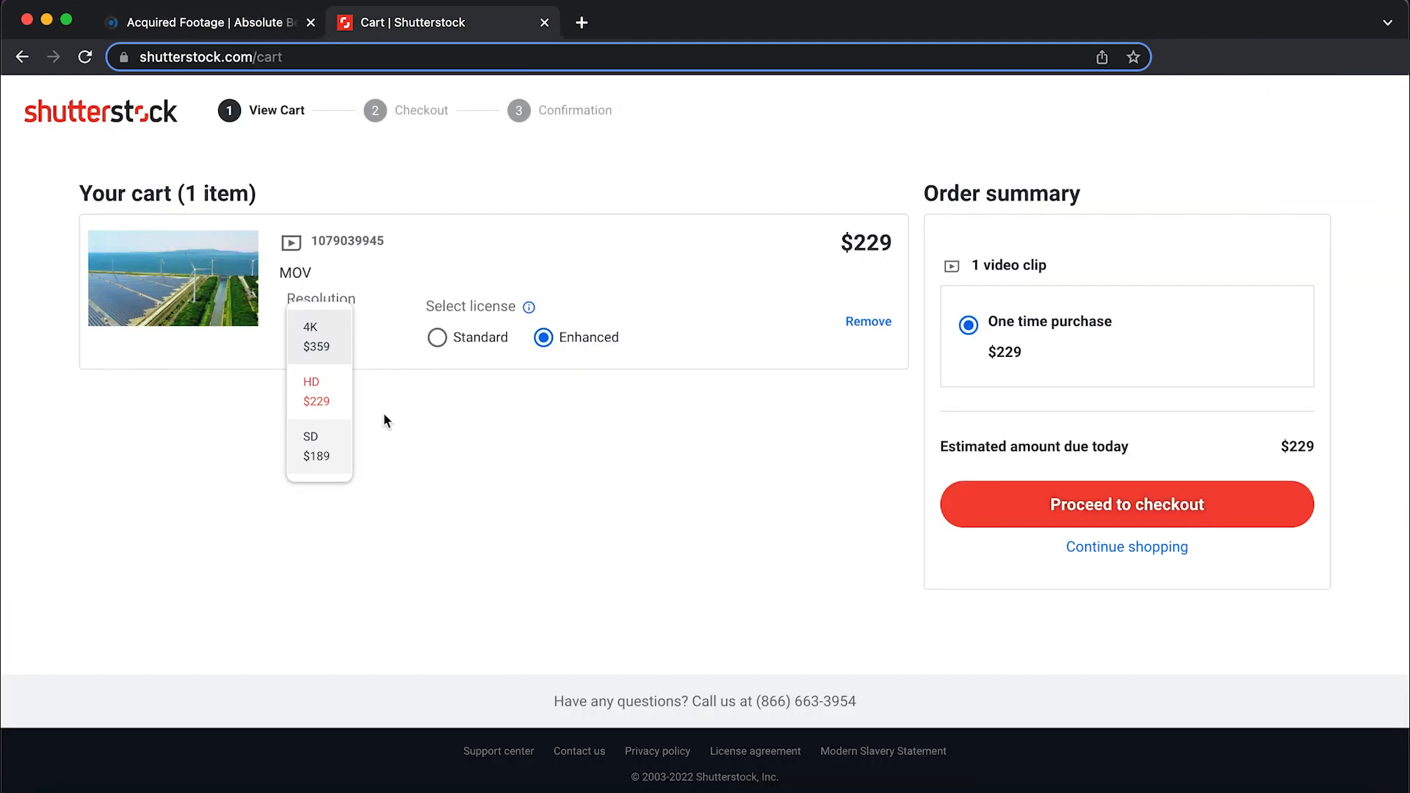
Choose the Standard license for the video clip in the cart and switch back to the ClearPost Acquired Footage page.
{"action": "left_click", "coordinate": [391, 408]}
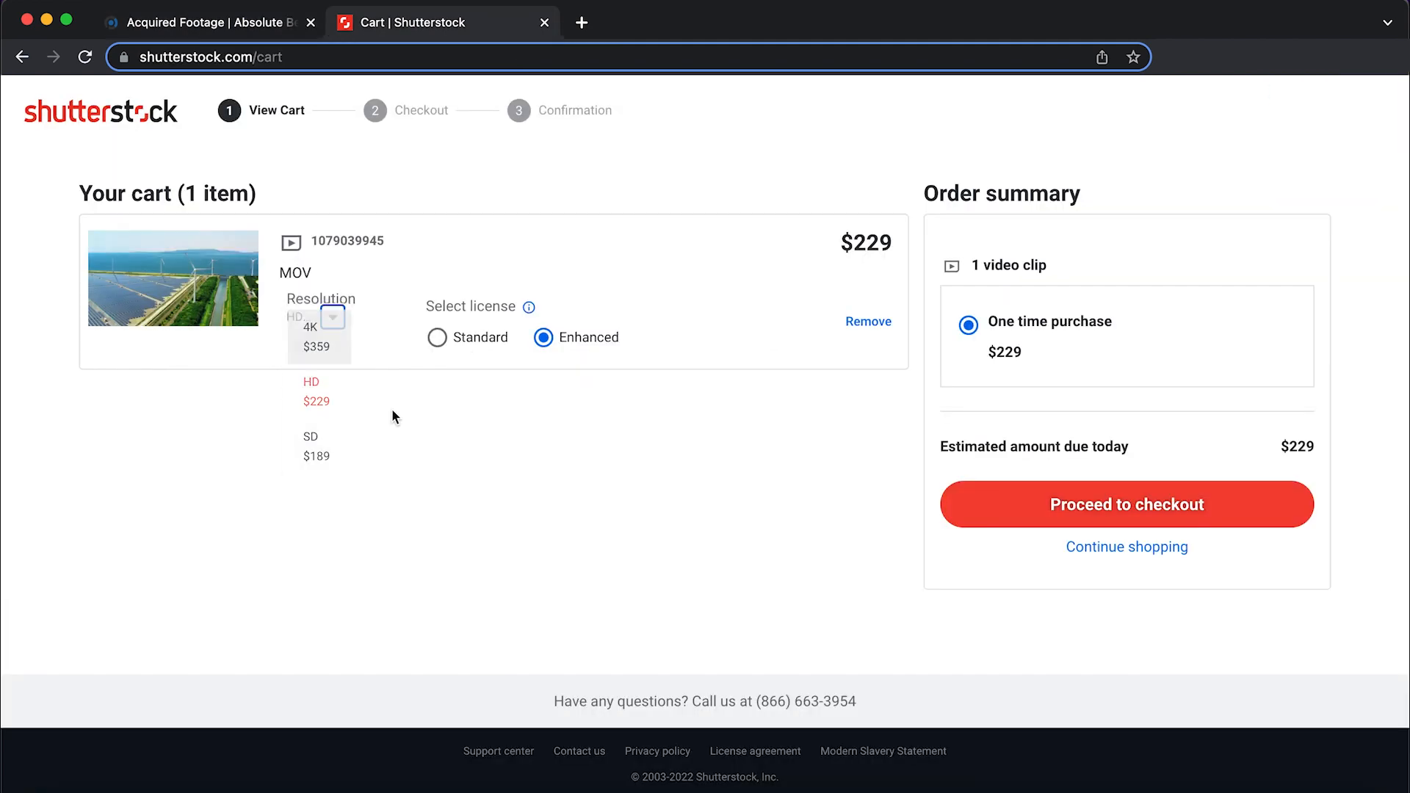
{"action": "left_click", "coordinate": [438, 338]}
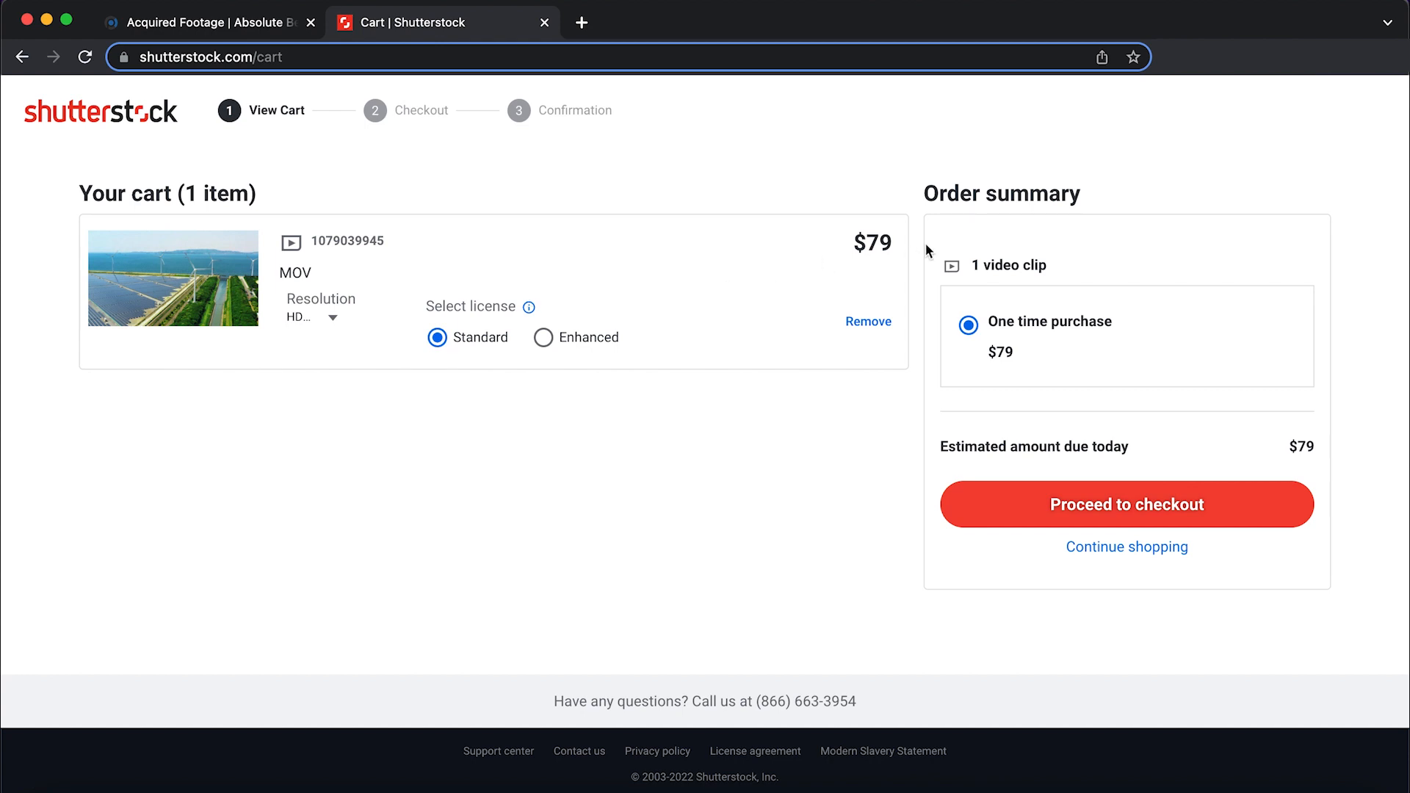
{"action": "left_click", "coordinate": [236, 29]}
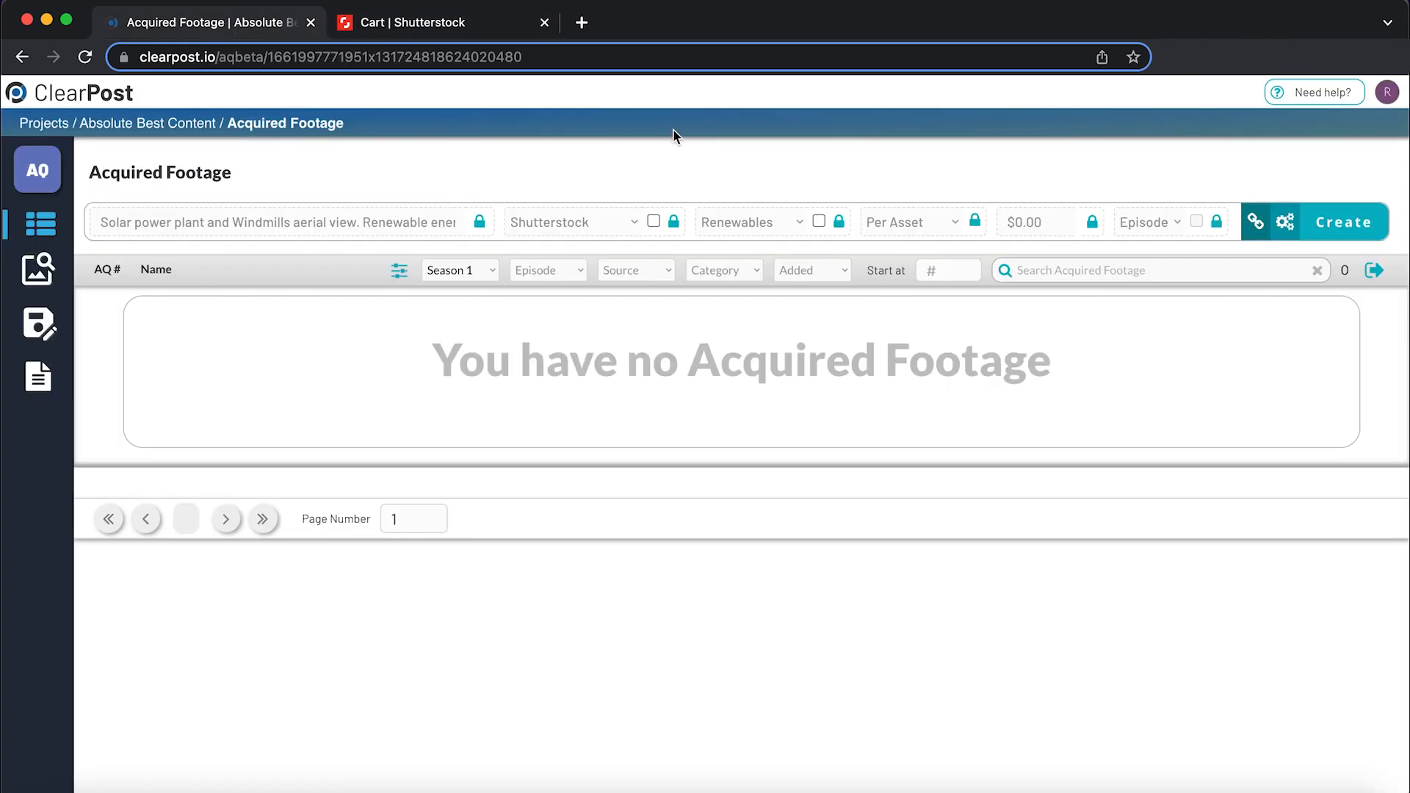
Set the solar power plant clip's cost to $79.00 and episode to 101, and create its acquired footage entry.
{"action": "left_click", "coordinate": [1037, 223]}
{"action": "key", "text": "BackSpace"}
{"action": "type", "text": "79"}
{"action": "left_click", "coordinate": [1139, 224]}
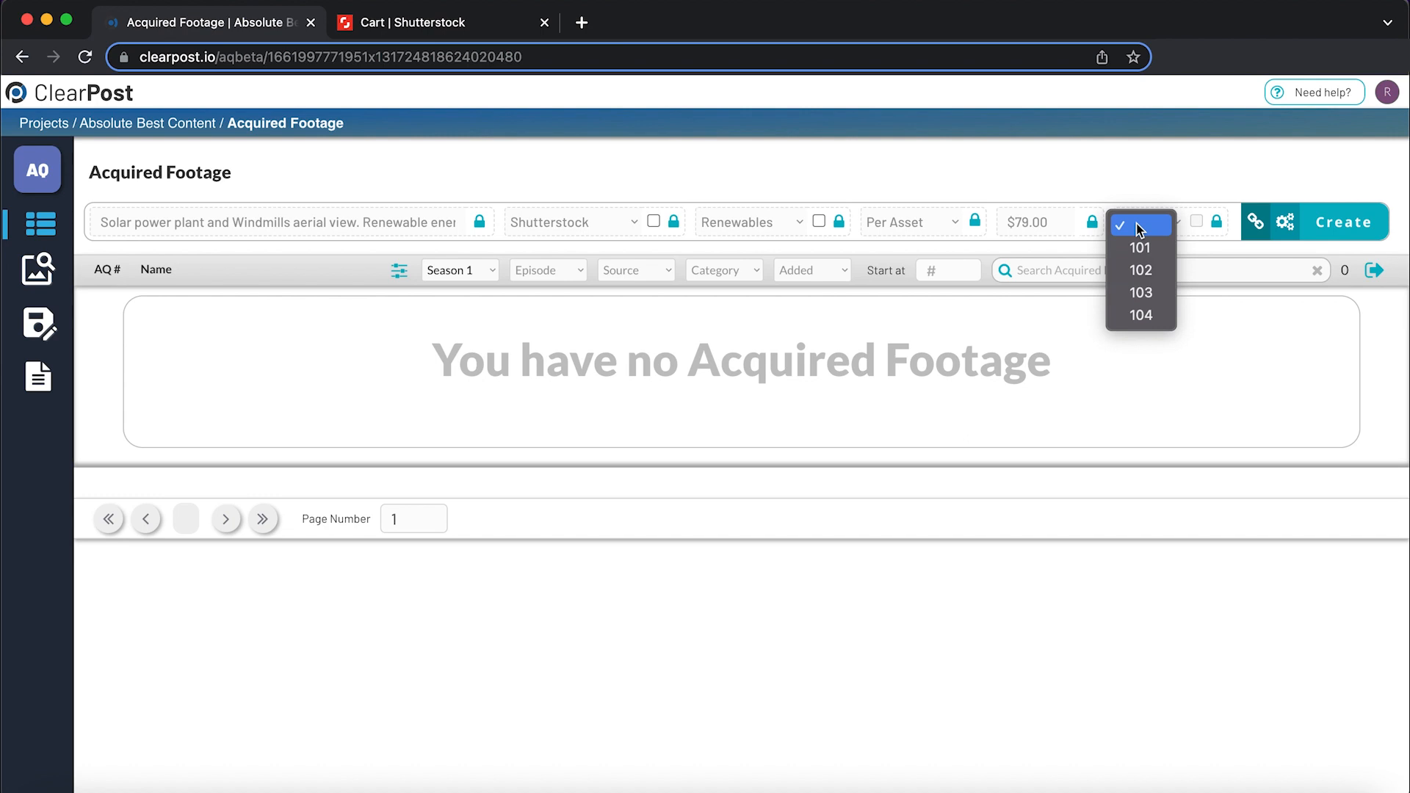
{"action": "left_click", "coordinate": [1148, 247]}
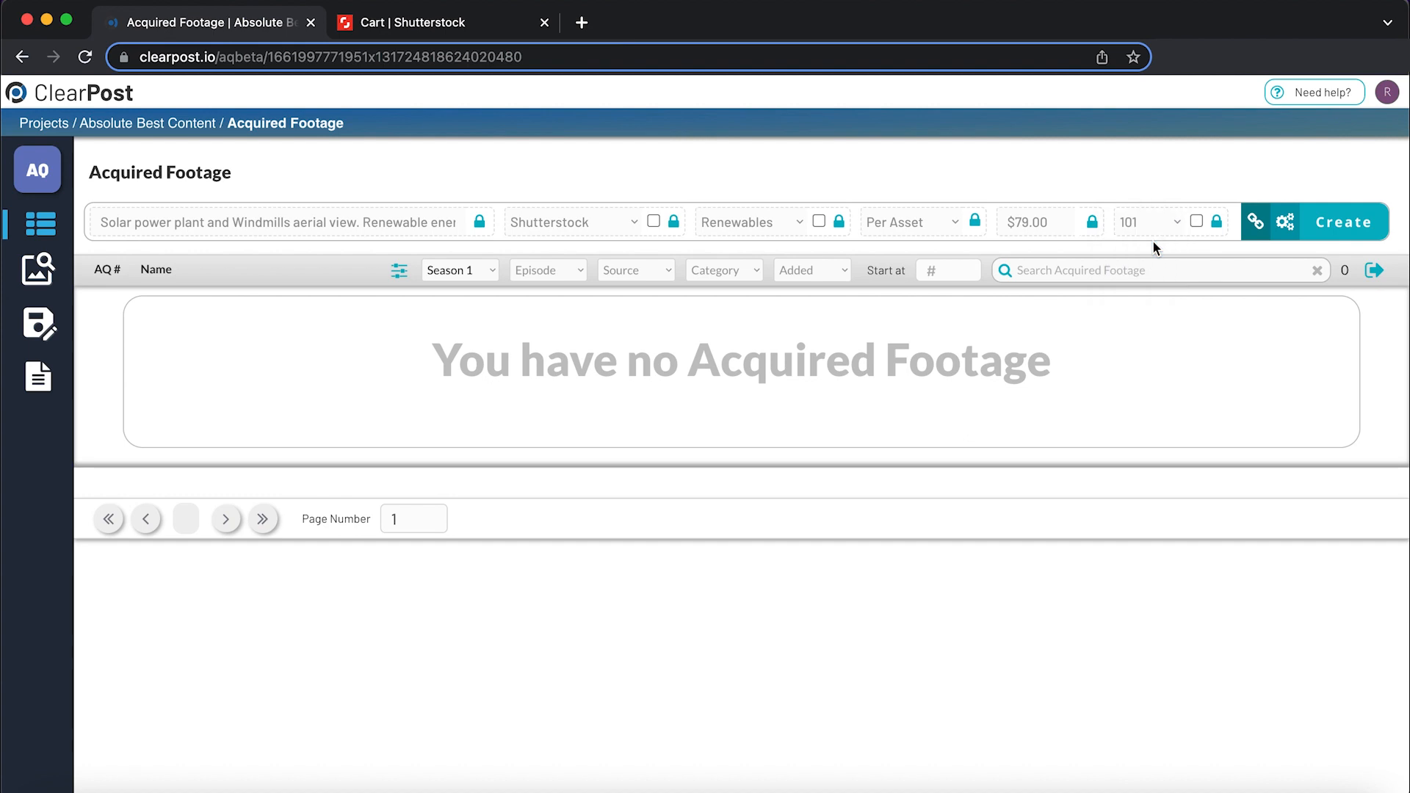
{"action": "left_click", "coordinate": [1350, 228]}
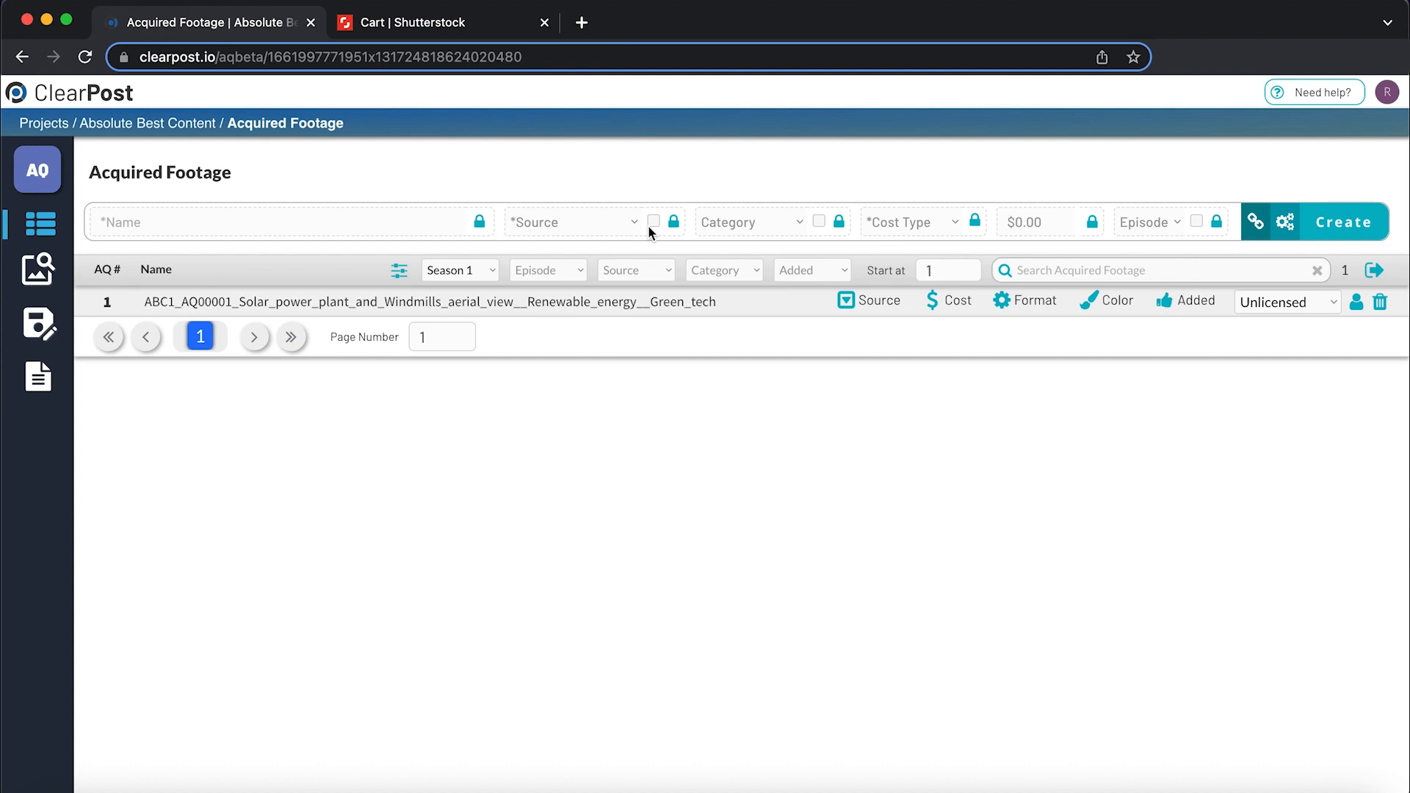
Configure the create settings to include episode, source and category in the acquired footage names.
{"action": "left_click", "coordinate": [1287, 229]}
{"action": "left_click", "coordinate": [670, 356]}
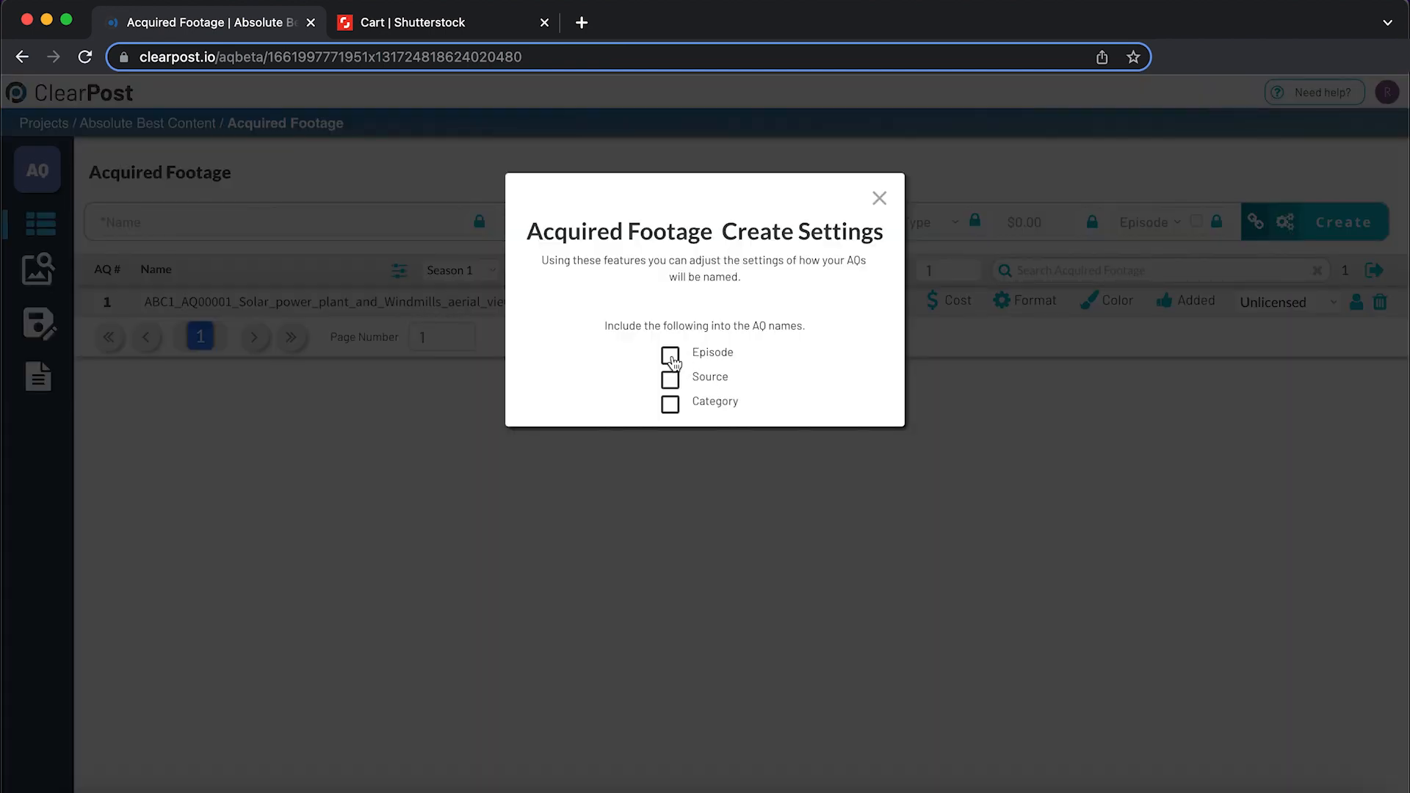
{"action": "left_click", "coordinate": [671, 380]}
{"action": "left_click", "coordinate": [670, 404]}
{"action": "left_click", "coordinate": [879, 198]}
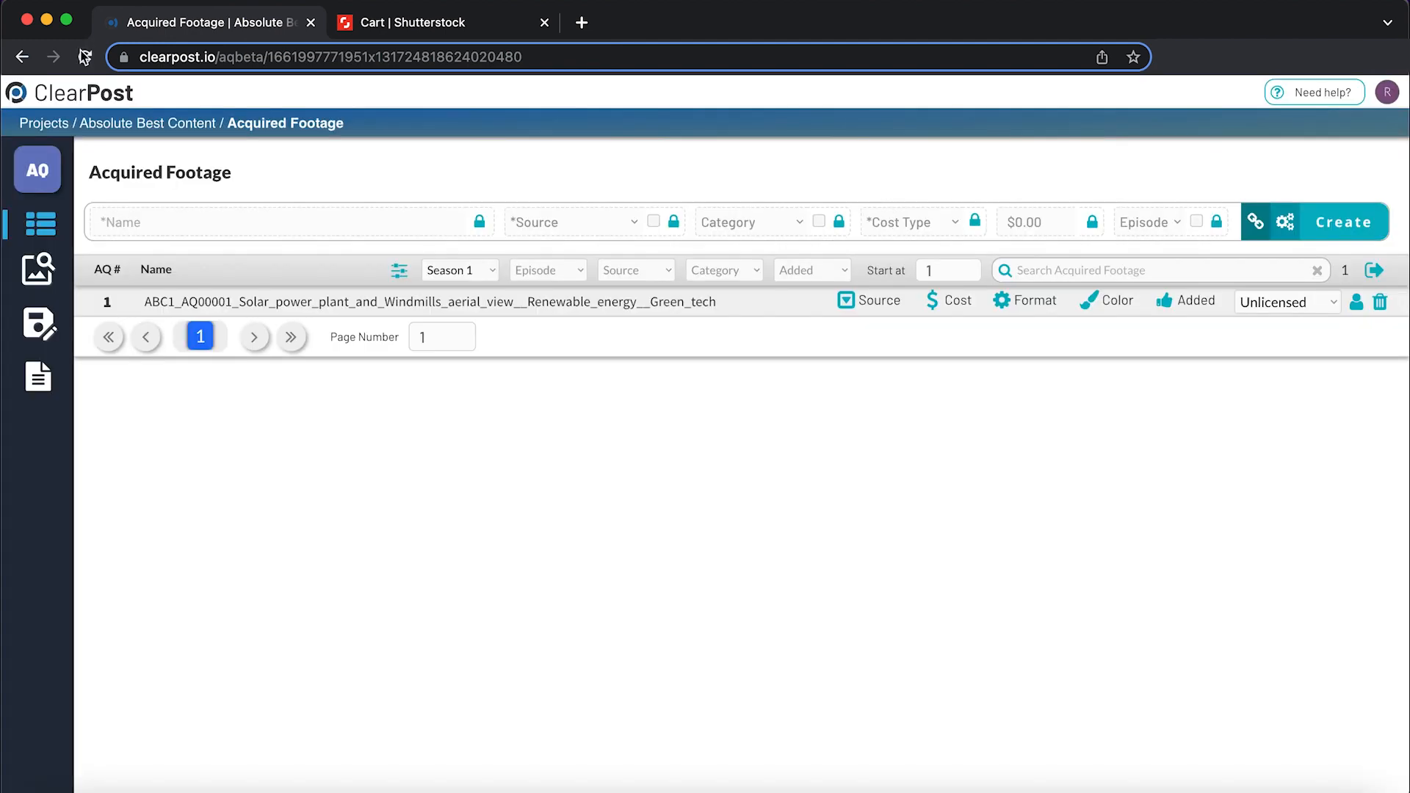
Set the new footage entry's source to Shutterstock, category to Renewables and cost type to Per Asset.
{"action": "left_click", "coordinate": [562, 222]}
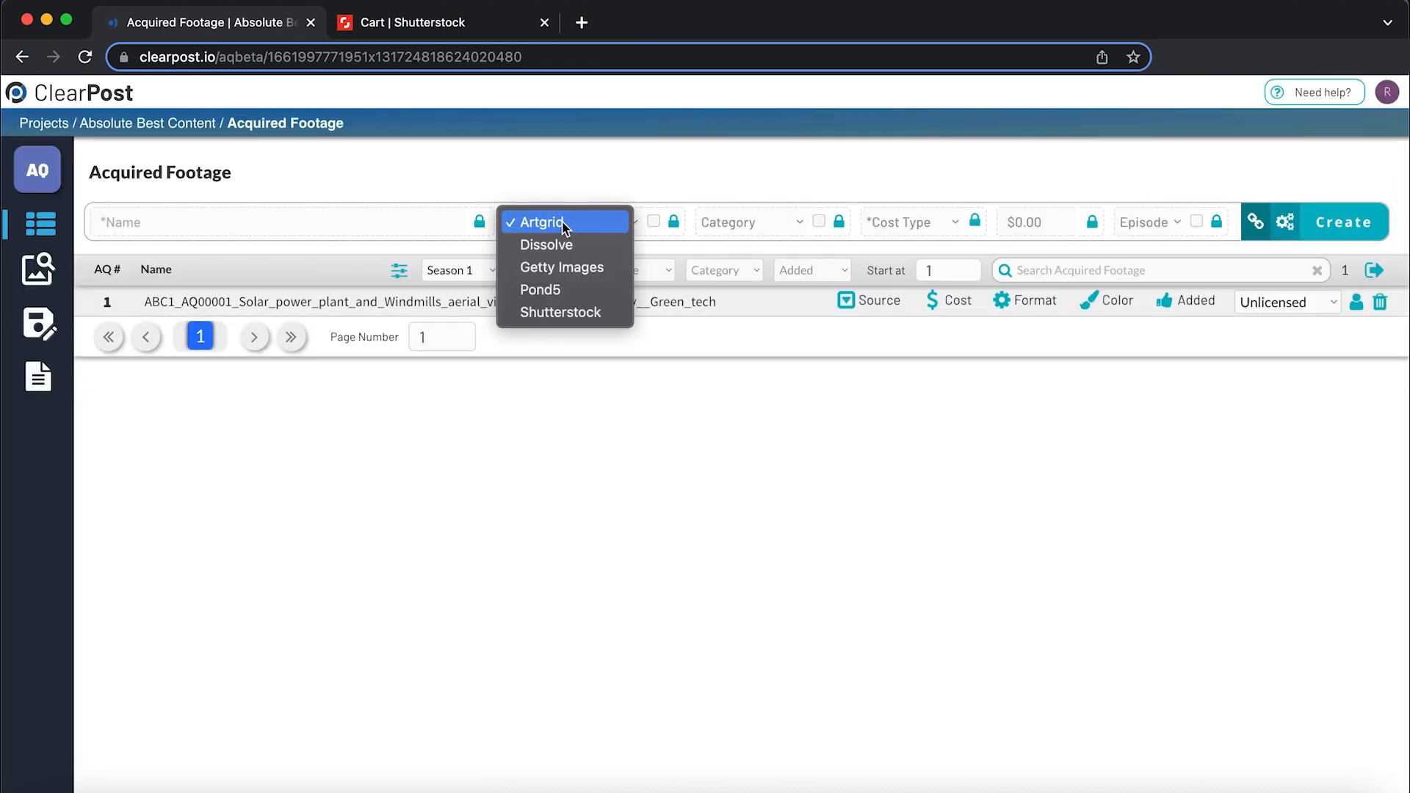
{"action": "left_click", "coordinate": [570, 313]}
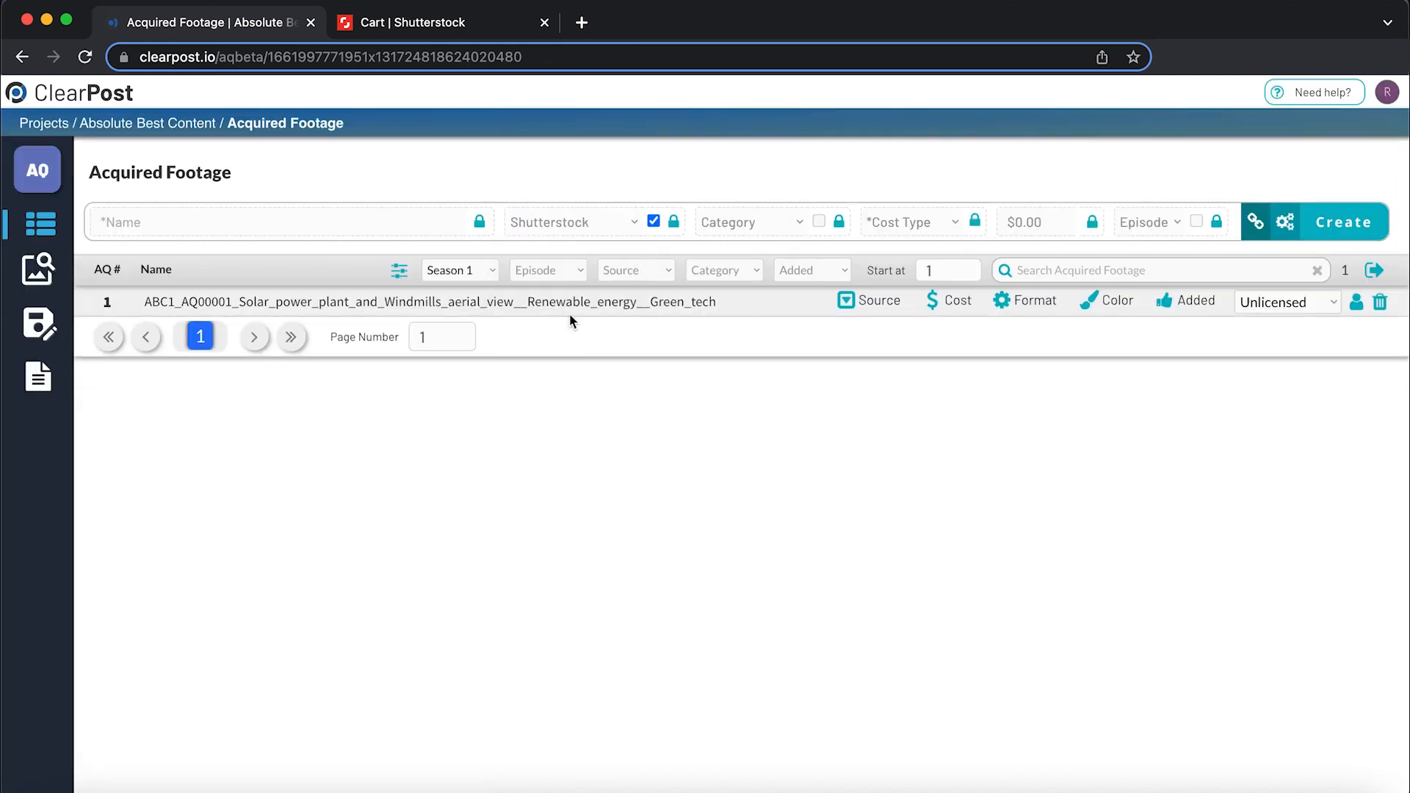
{"action": "left_click", "coordinate": [742, 223]}
{"action": "left_click", "coordinate": [751, 294]}
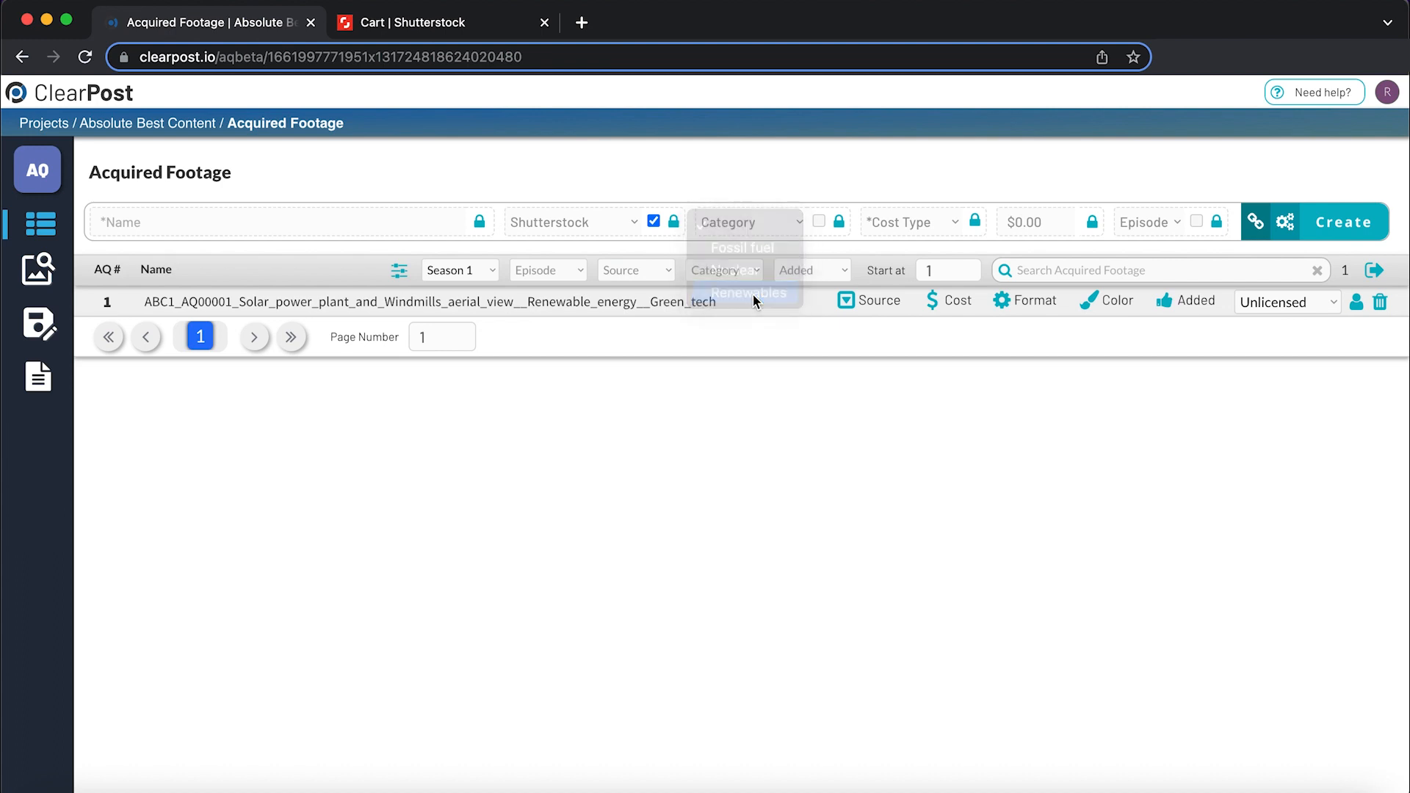
{"action": "left_click", "coordinate": [892, 221]}
{"action": "left_click", "coordinate": [893, 221]}
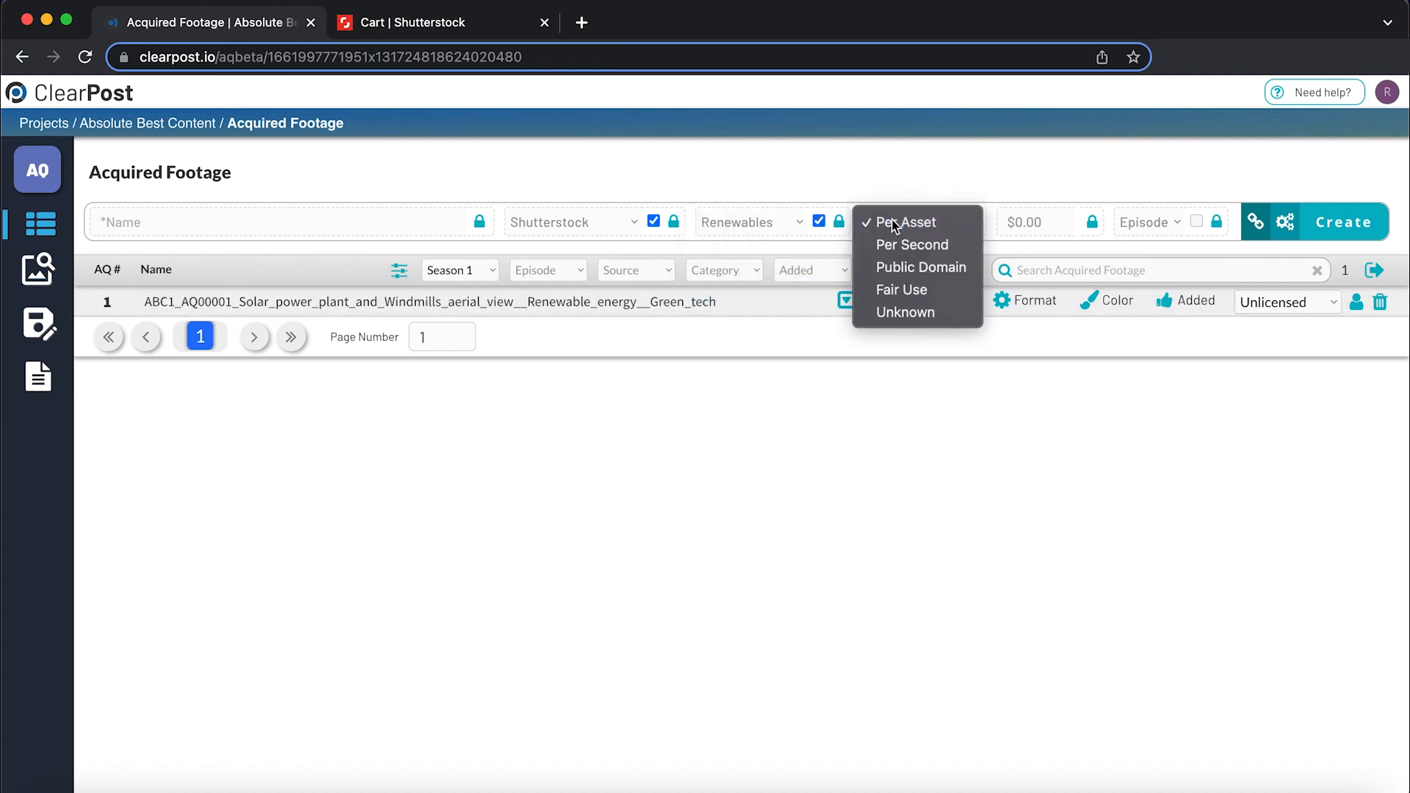
Create the "Wind turbines at sunrise in heavy fog" entry with the copied clip title as name, cost $79.00 and episode 101.
{"action": "left_click", "coordinate": [1022, 222]}
{"action": "type", "text": "79"}
{"action": "left_click", "coordinate": [1148, 222]}
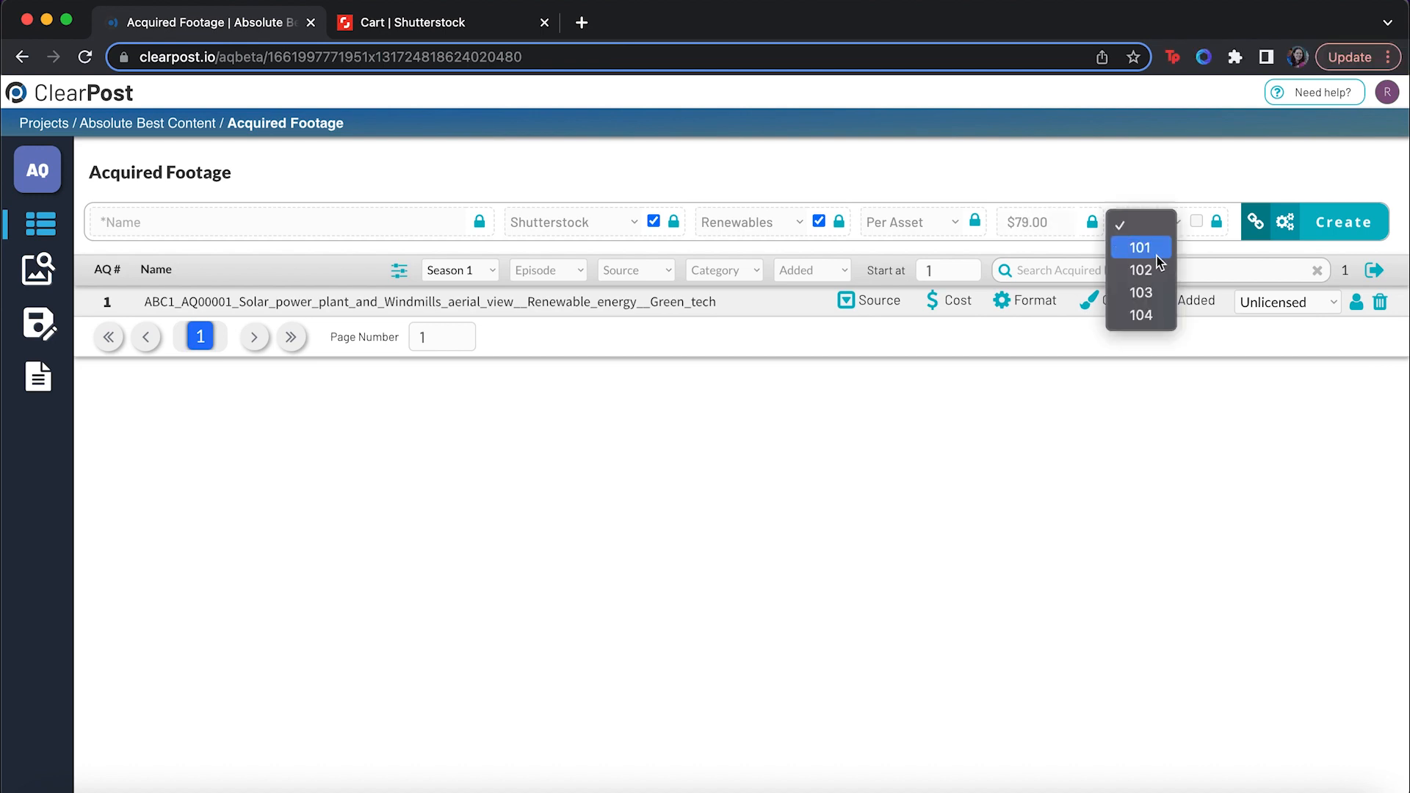
{"action": "left_click", "coordinate": [1159, 251]}
{"action": "left_click", "coordinate": [219, 222]}
{"action": "key", "text": "super+v"}
{"action": "left_click", "coordinate": [1343, 222]}
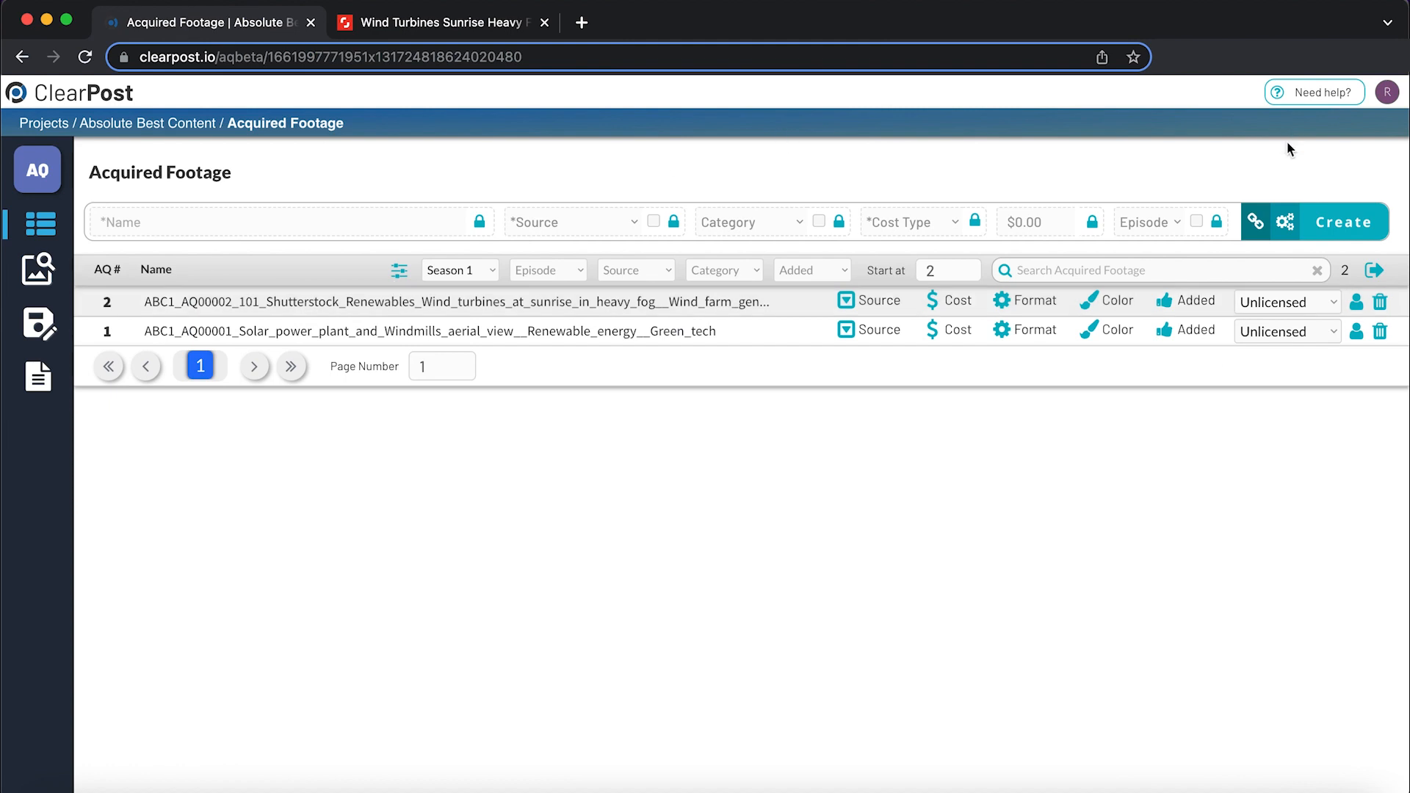
Reveal the website link field for new entries and open the similar Shutterstock clip "Backlit wind turbines at sunset".
{"action": "left_click", "coordinate": [1256, 222]}
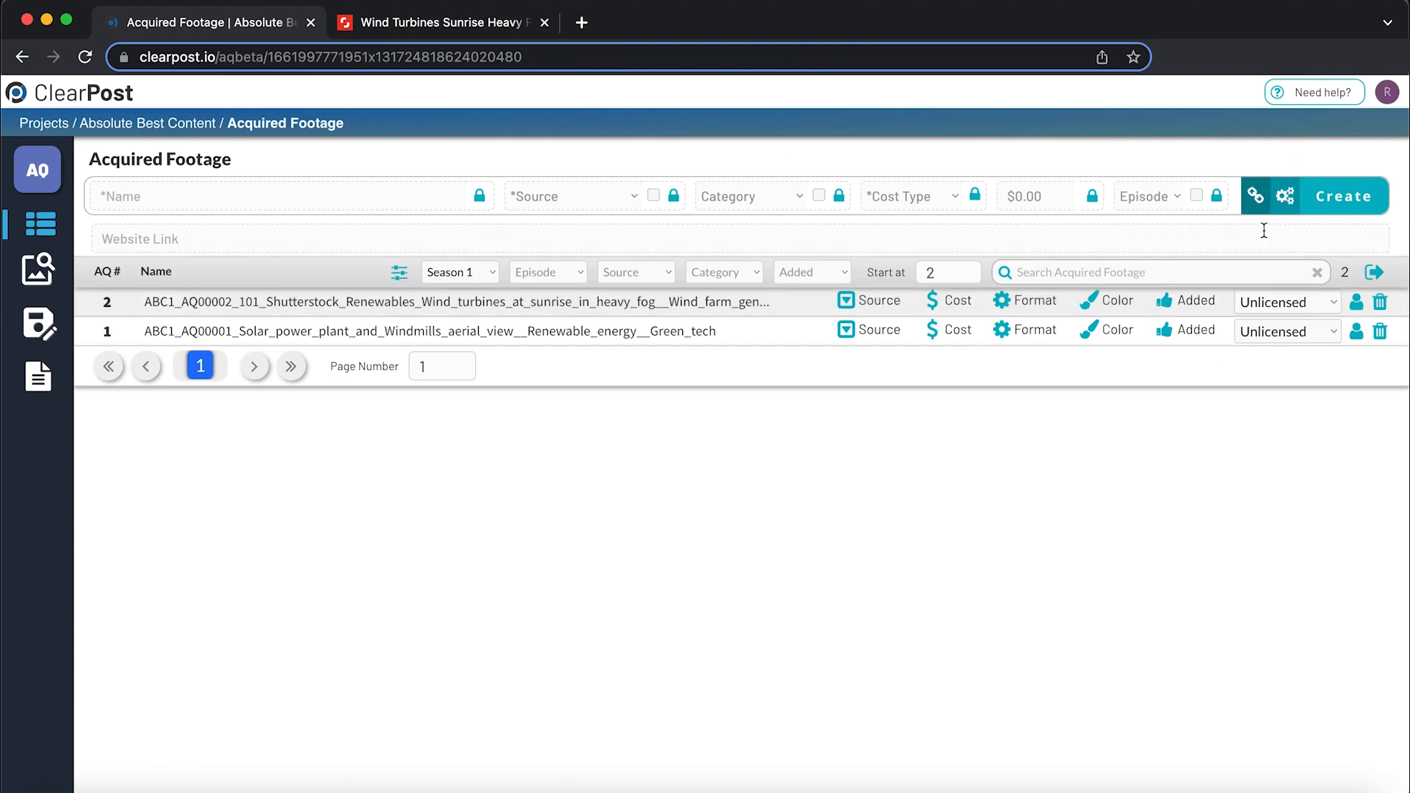
{"action": "left_click", "coordinate": [440, 22]}
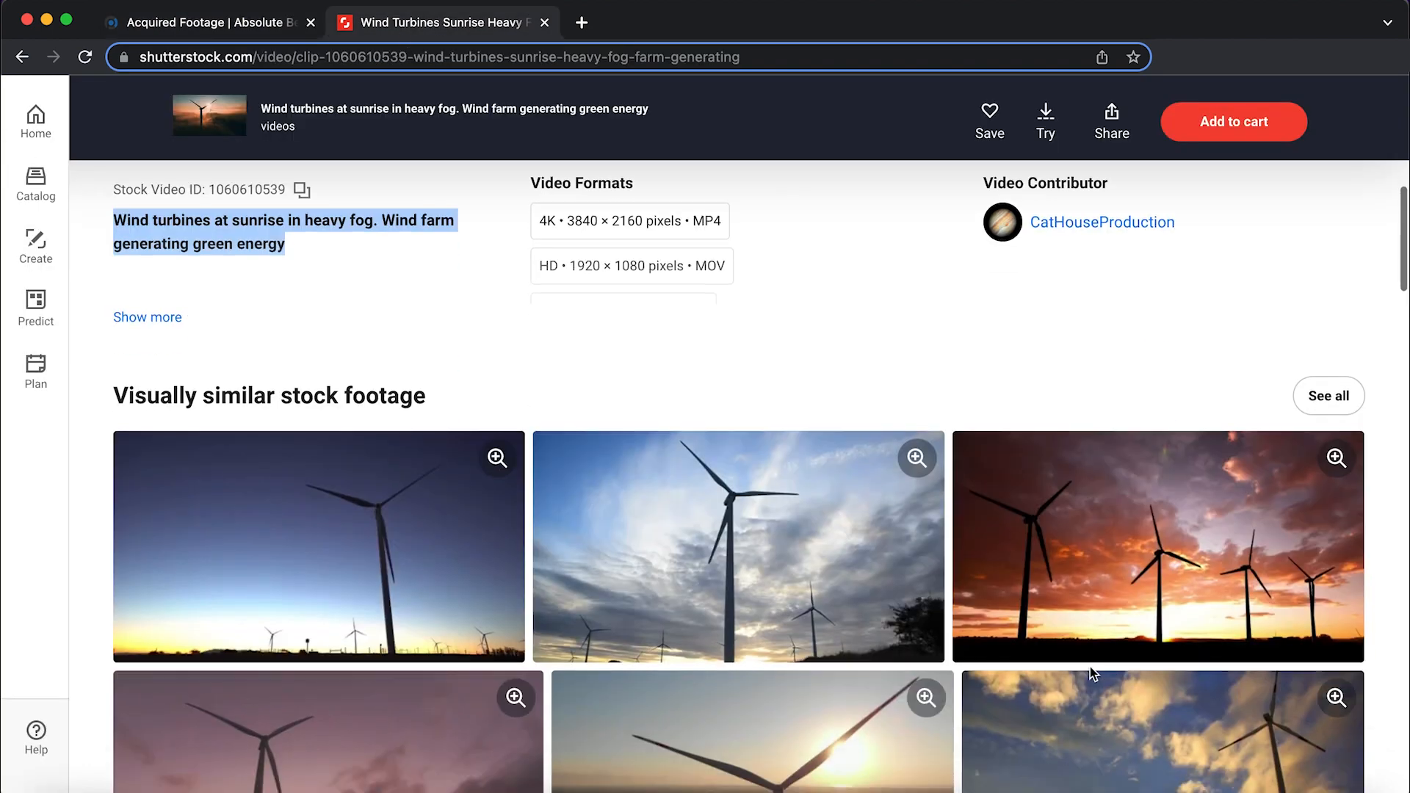
{"action": "left_click", "coordinate": [1050, 529]}
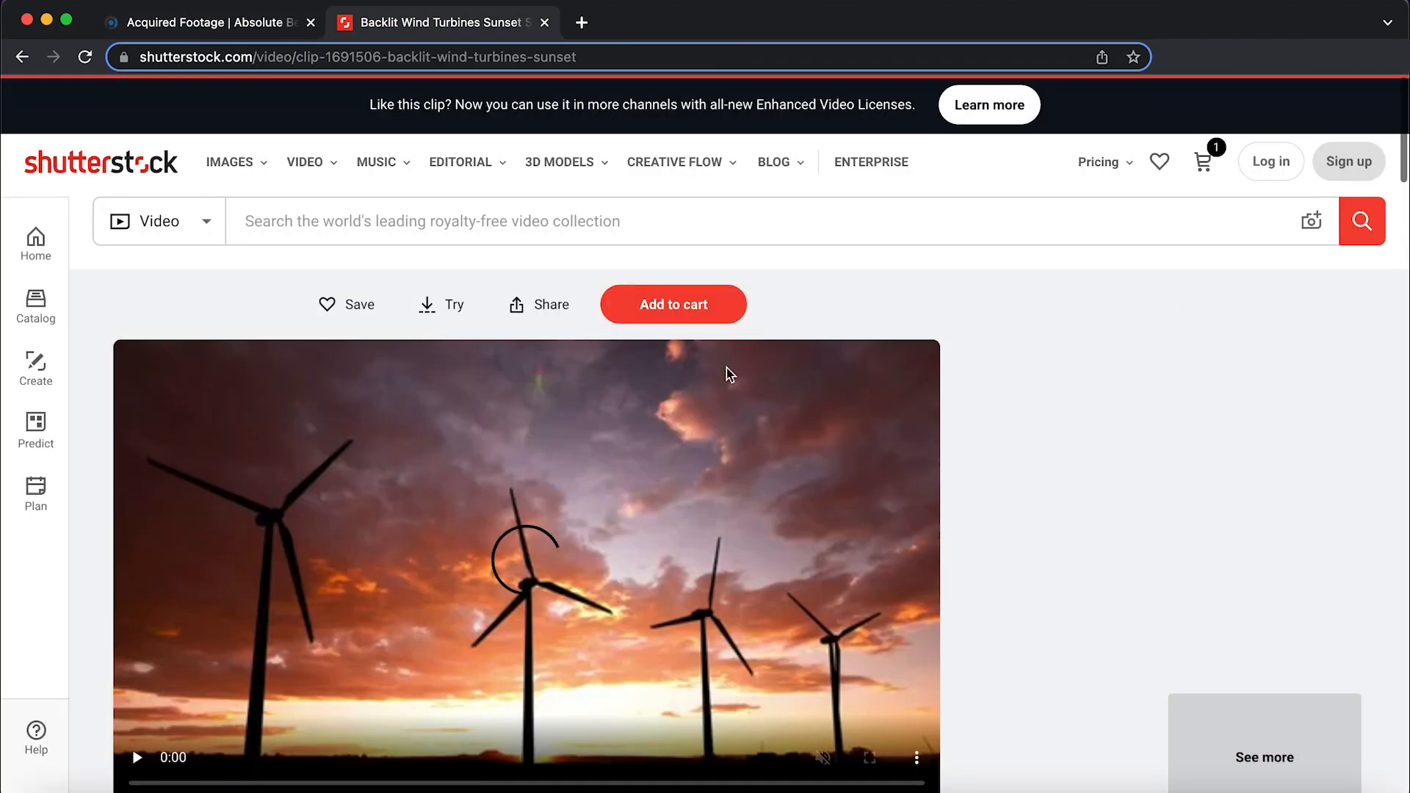
{"action": "scroll", "coordinate": [727, 374], "scroll_direction": "down", "scroll_amount": 5}
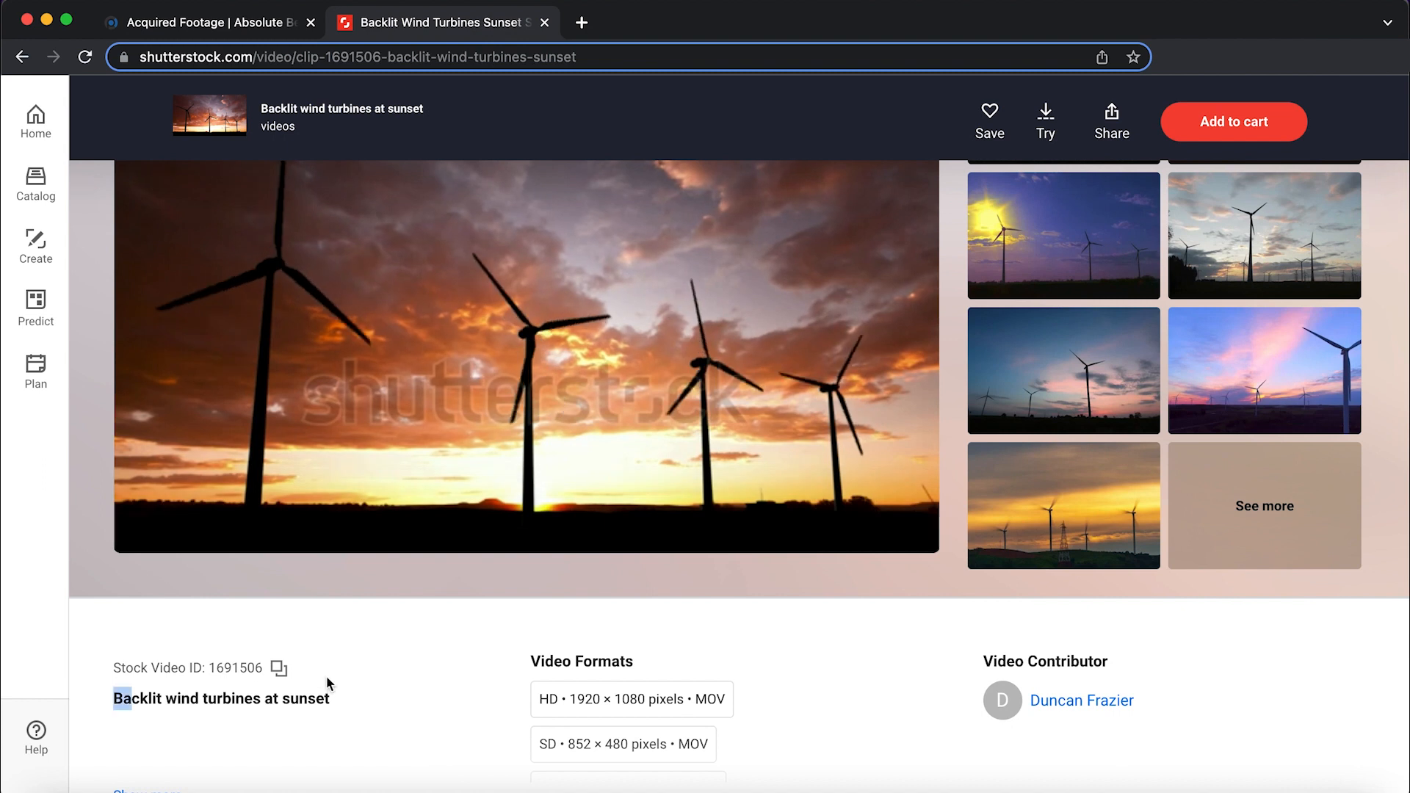
Copy the clip title "Backlit wind turbines at sunset" into the new ClearPost entry's name.
{"action": "triple_click", "coordinate": [257, 694]}
{"action": "key", "text": "super+c"}
{"action": "left_click", "coordinate": [214, 24]}
{"action": "left_click", "coordinate": [229, 195]}
{"action": "key", "text": "super+v"}
Copy the backlit wind turbines clip's Shutterstock address into the new entry's website link.
{"action": "left_click", "coordinate": [417, 24]}
{"action": "left_click", "coordinate": [417, 57]}
{"action": "key", "text": "super+c"}
{"action": "left_click", "coordinate": [277, 22]}
{"action": "left_click", "coordinate": [291, 242]}
{"action": "key", "text": "super+v"}
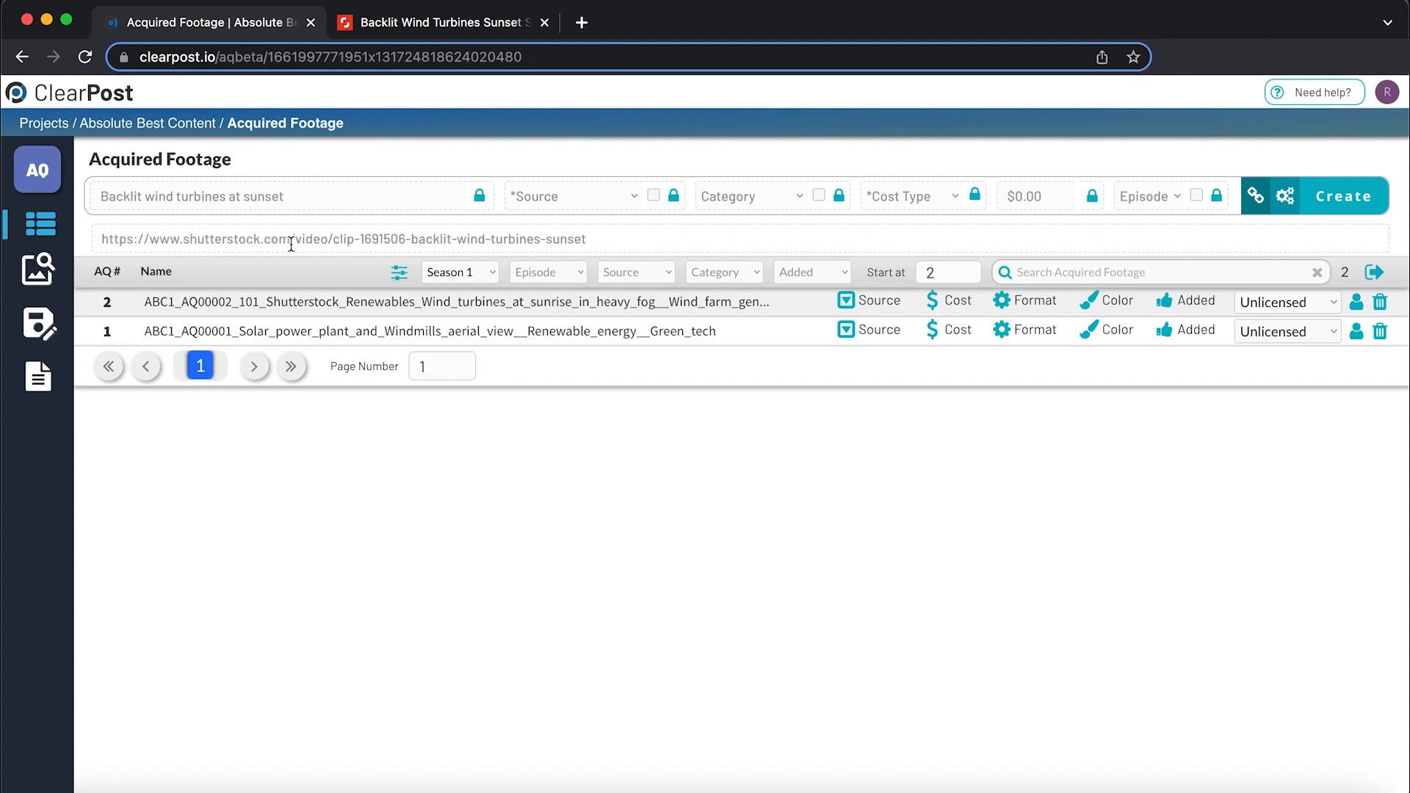
Set the backlit wind turbines entry's source to Shutterstock, category to Renewables and cost type to Per Asset.
{"action": "left_click", "coordinate": [500, 196]}
{"action": "left_click", "coordinate": [560, 289]}
{"action": "left_click", "coordinate": [761, 200]}
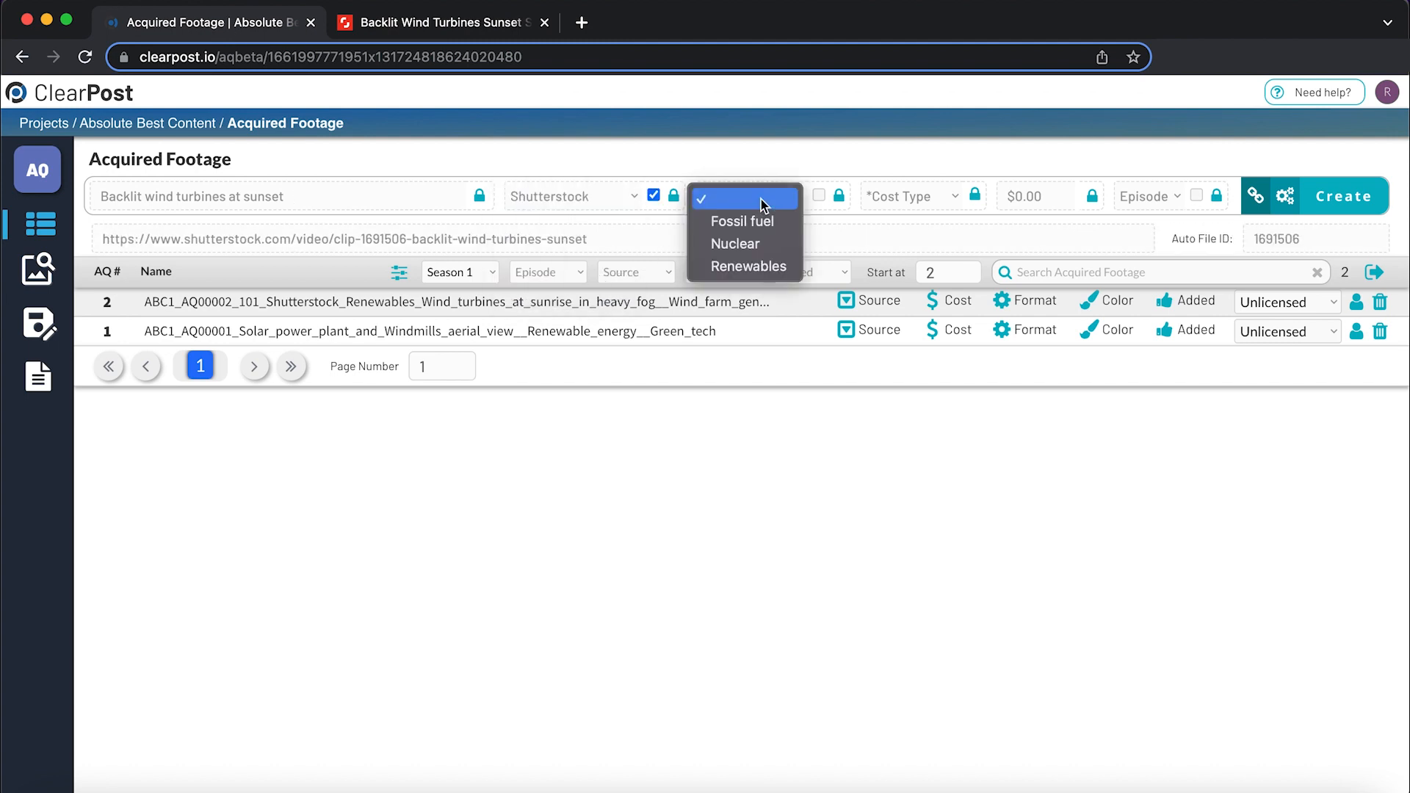
{"action": "left_click", "coordinate": [765, 268]}
{"action": "left_click", "coordinate": [911, 197]}
{"action": "left_click", "coordinate": [911, 198]}
Create the backlit wind turbines entry with cost $79.00, episode 101 and the source locked.
{"action": "left_click", "coordinate": [1021, 192]}
{"action": "type", "text": "79"}
{"action": "left_click", "coordinate": [1146, 196]}
{"action": "key", "text": "Escape"}
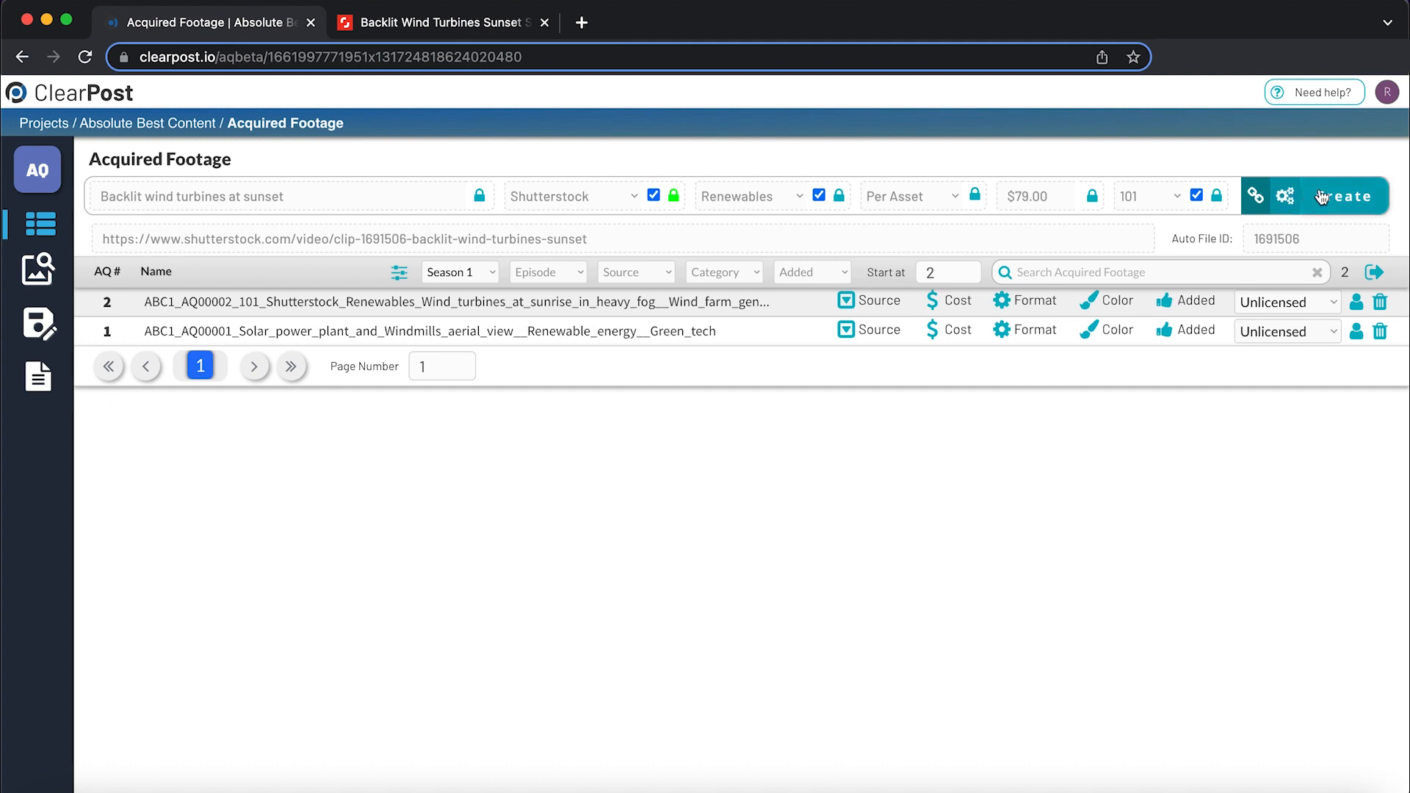
{"action": "left_click", "coordinate": [1359, 198]}
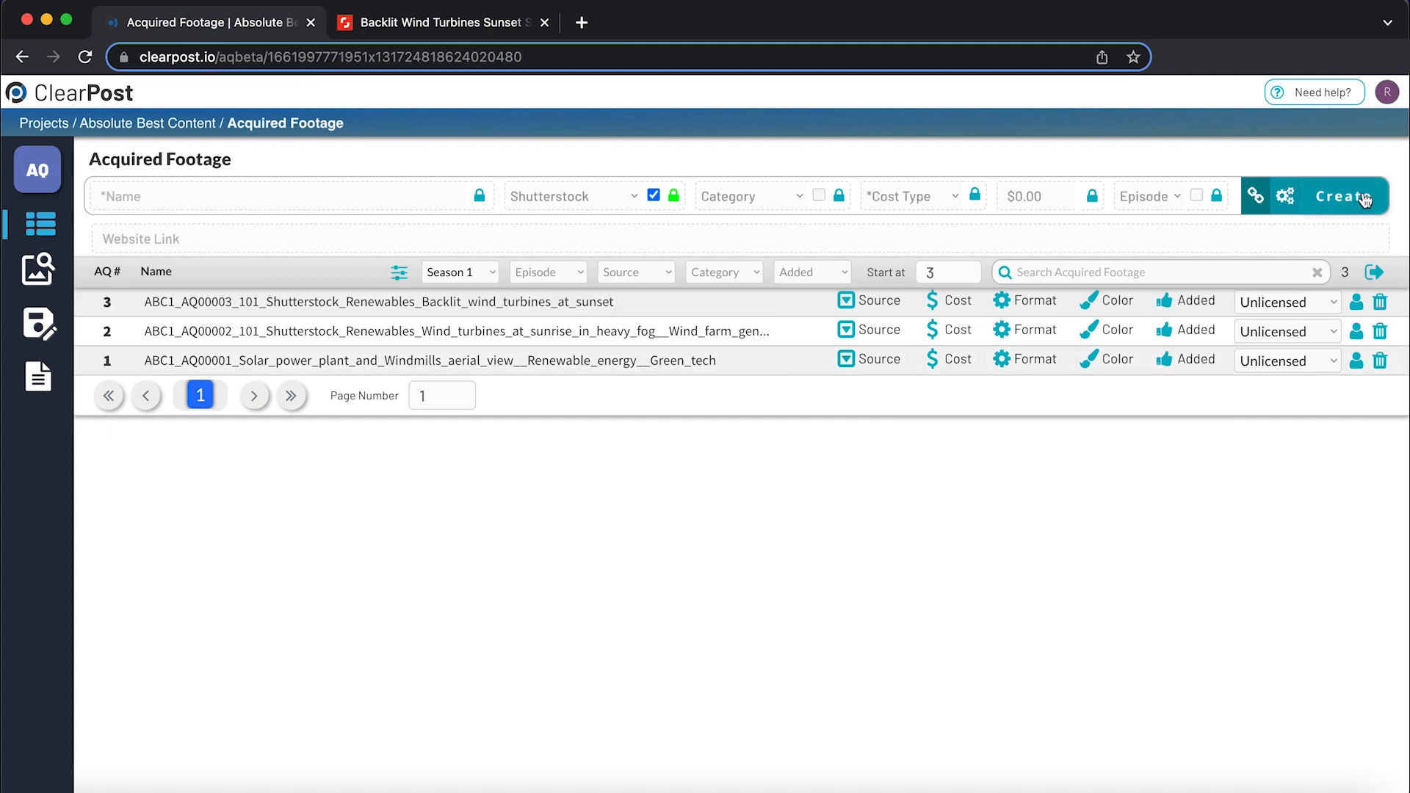
Try to reuse the backlit wind turbines clip's Shutterstock address as the website link of another new entry.
{"action": "left_click", "coordinate": [429, 23]}
{"action": "key", "text": "super+1"}
{"action": "left_click", "coordinate": [274, 196]}
{"action": "key", "text": "super+v"}
{"action": "key", "text": "super+z"}
{"action": "left_click", "coordinate": [265, 233]}
{"action": "key", "text": "super+v"}
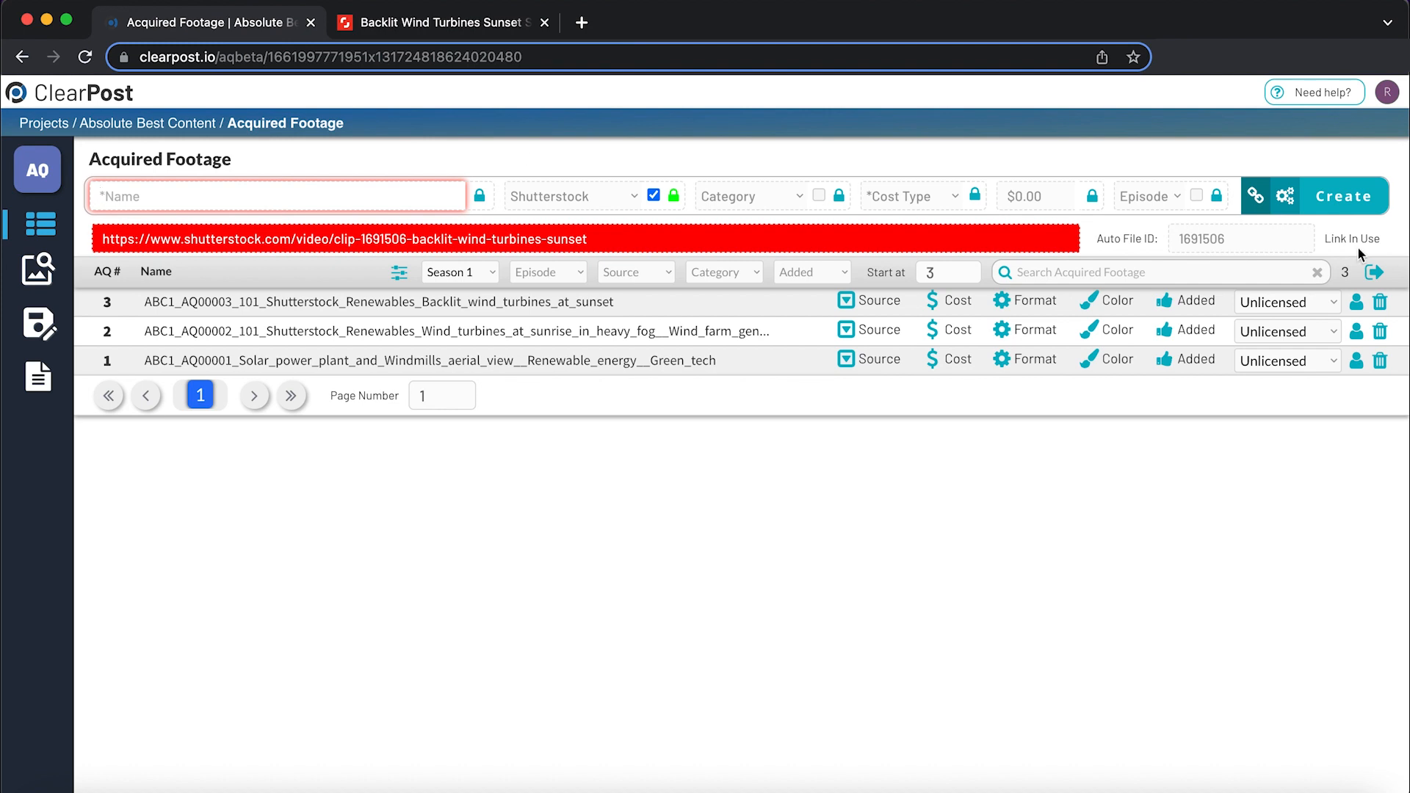
{"action": "left_click", "coordinate": [1267, 239]}
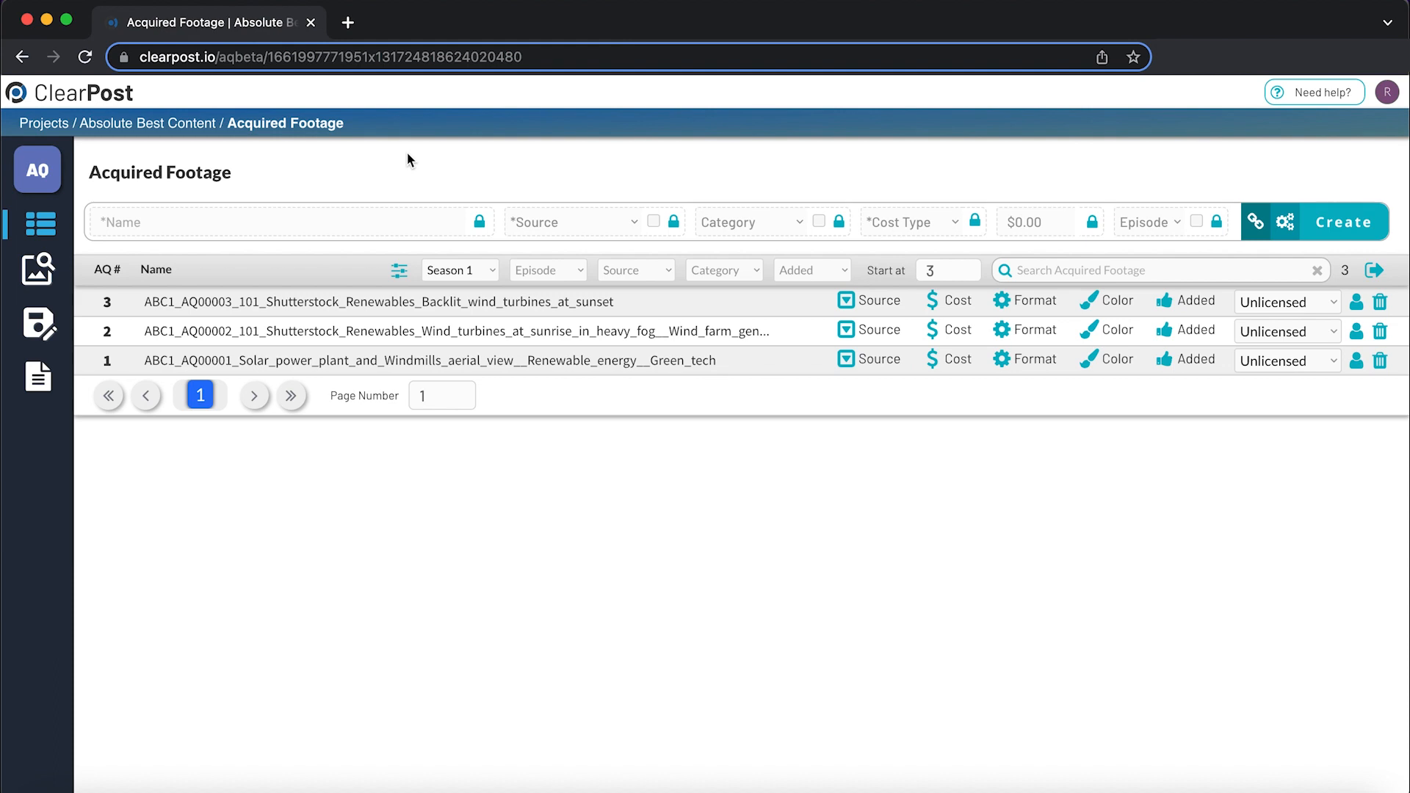
Open the source details of entry 3 and examine its link editor, original file ID and notes.
{"action": "left_click", "coordinate": [166, 308]}
{"action": "left_click", "coordinate": [885, 305]}
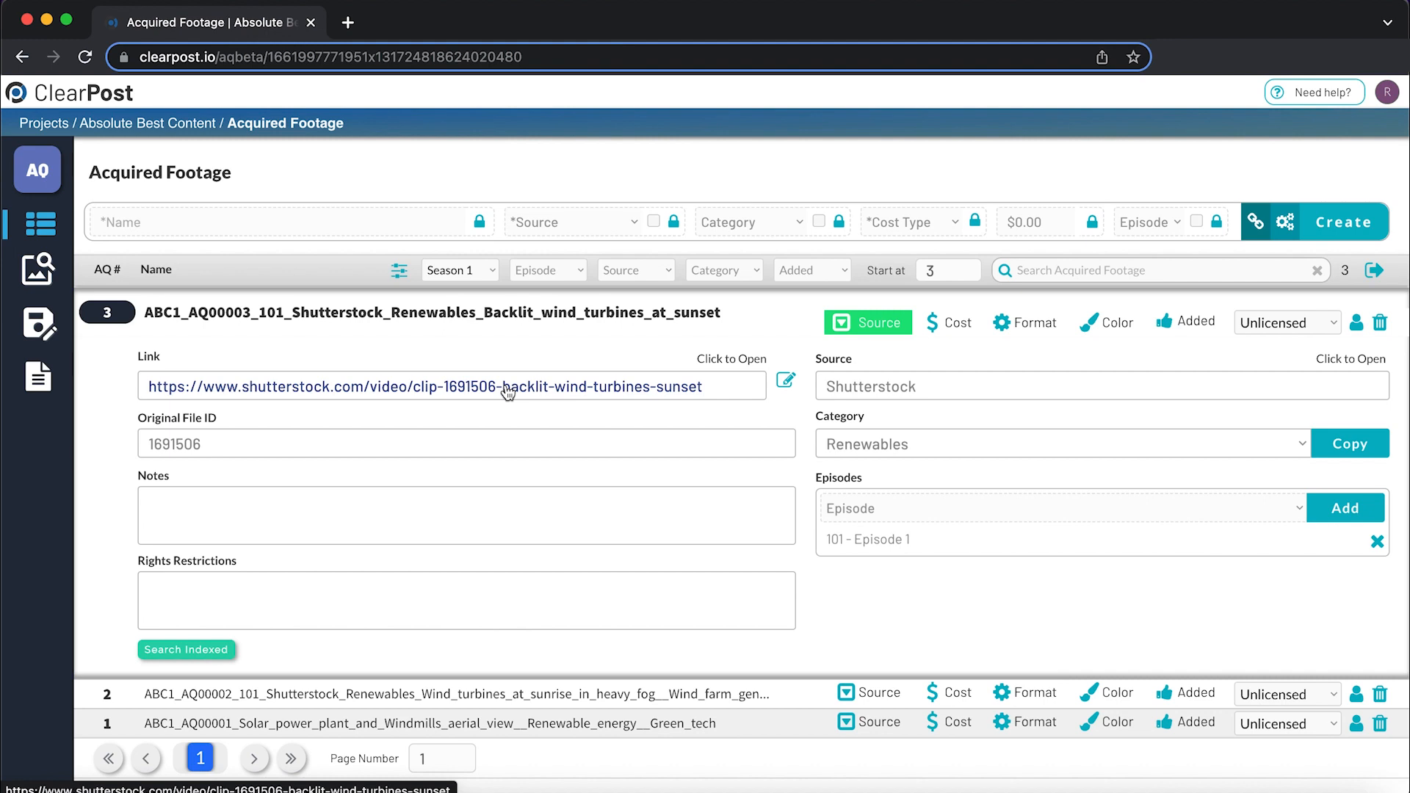
{"action": "left_click", "coordinate": [784, 386]}
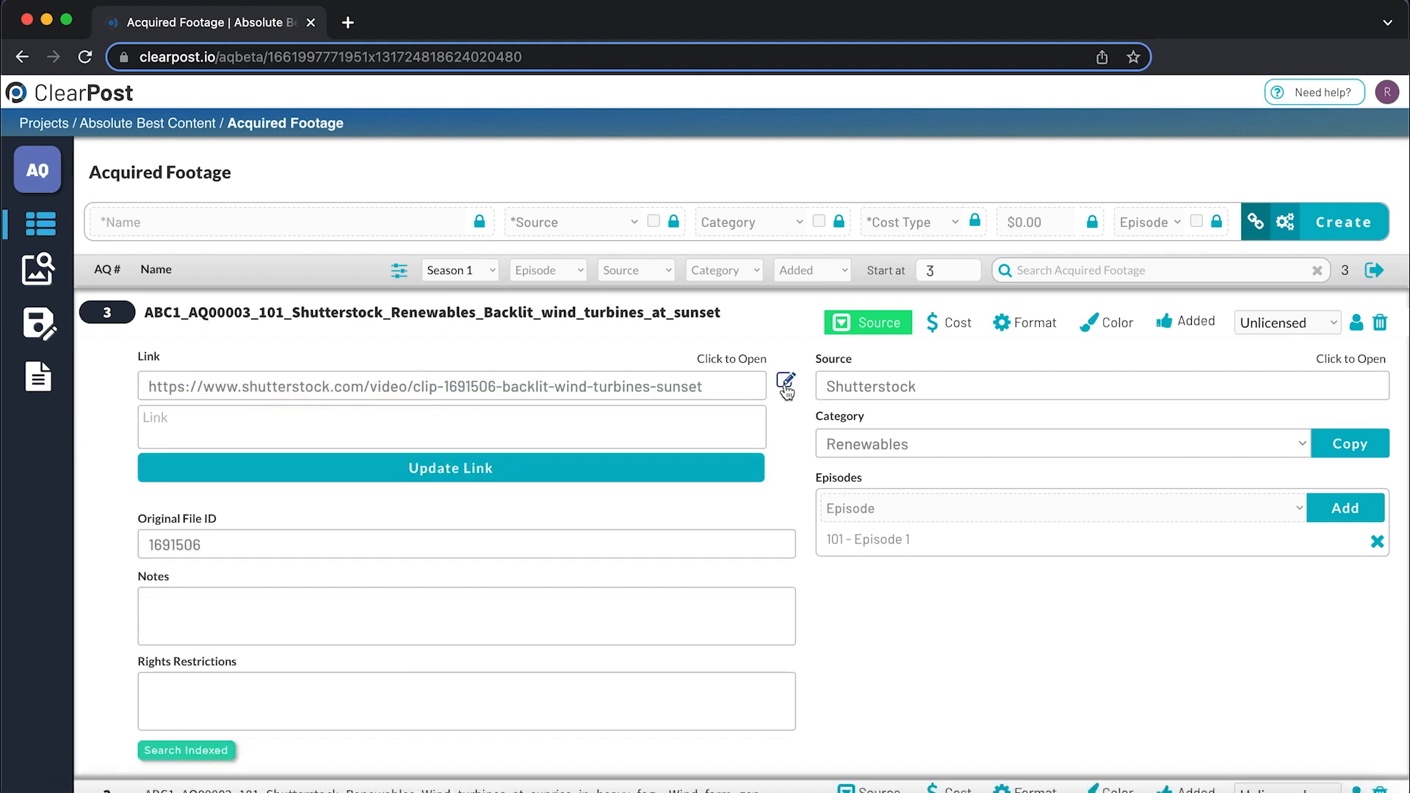
{"action": "left_click", "coordinate": [786, 385]}
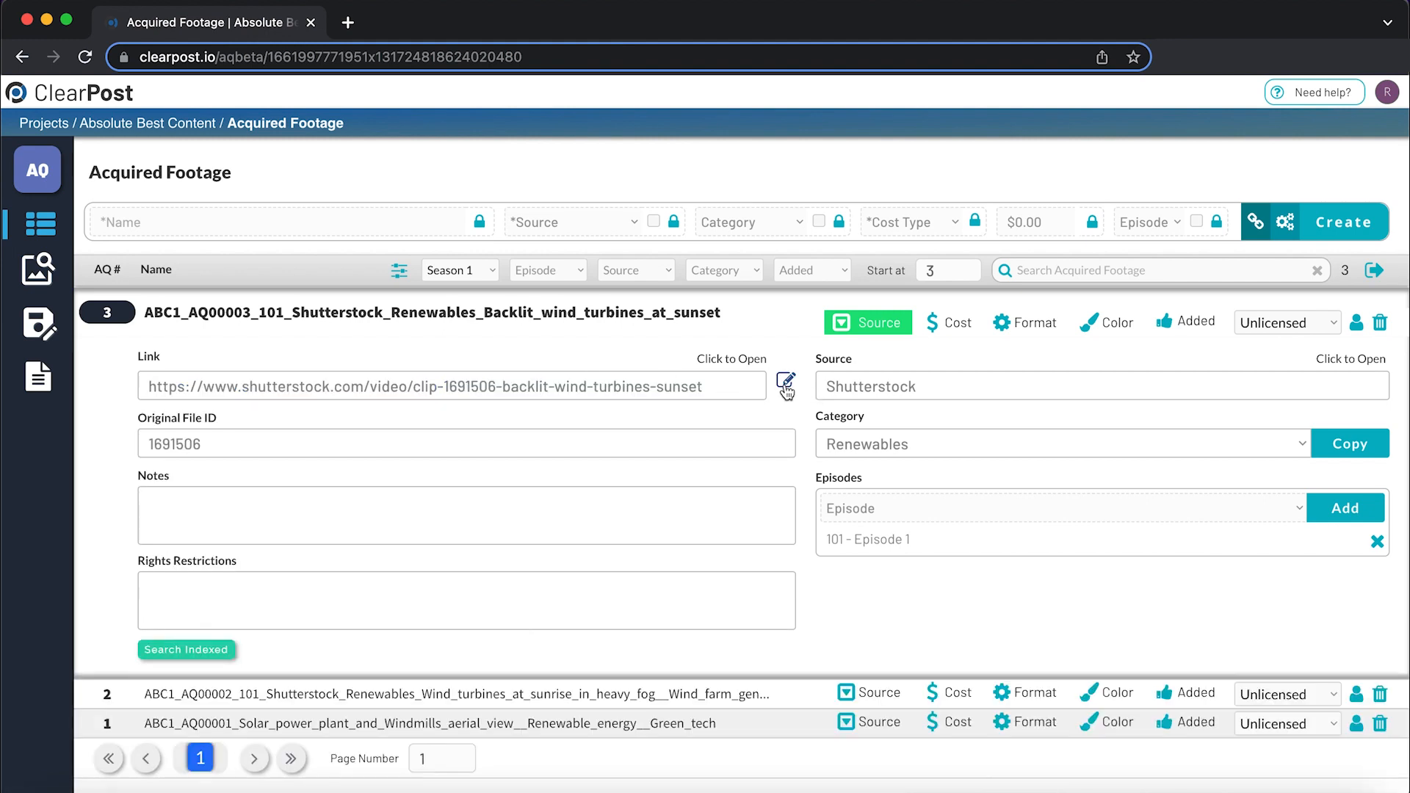
{"action": "left_click", "coordinate": [749, 444]}
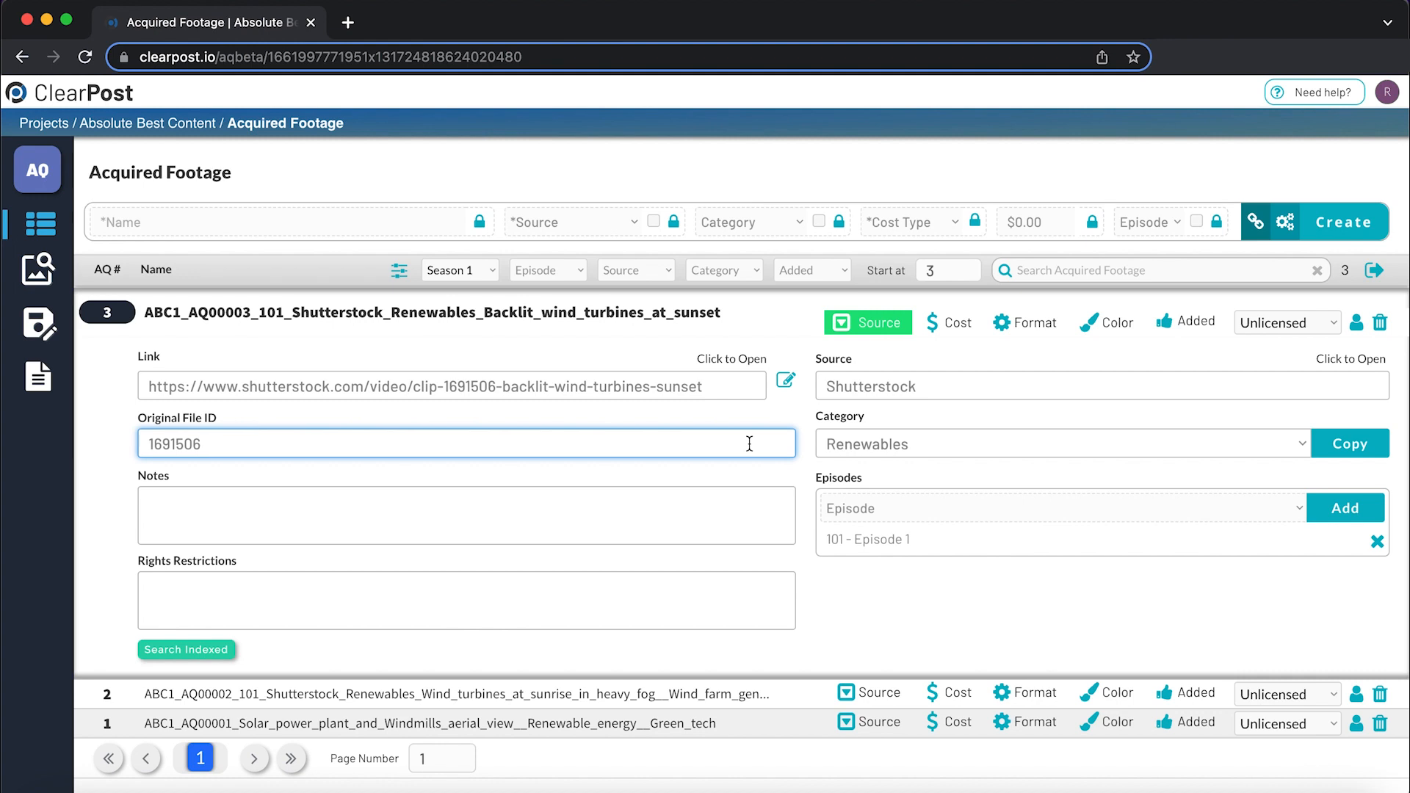
{"action": "left_click", "coordinate": [717, 500]}
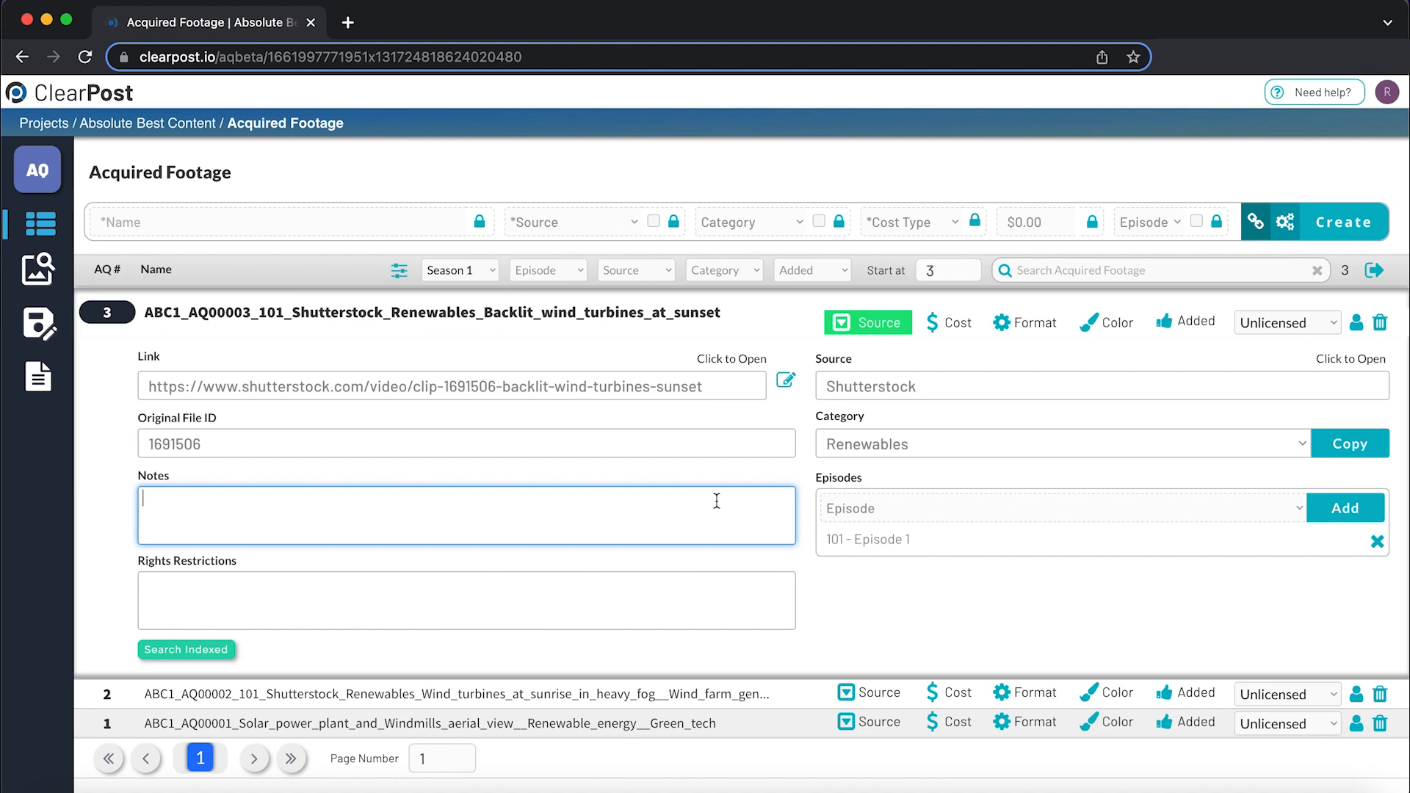
Enter "Must be changed at rough cut." as the rights restrictions of entry 3.
{"action": "left_click", "coordinate": [703, 592]}
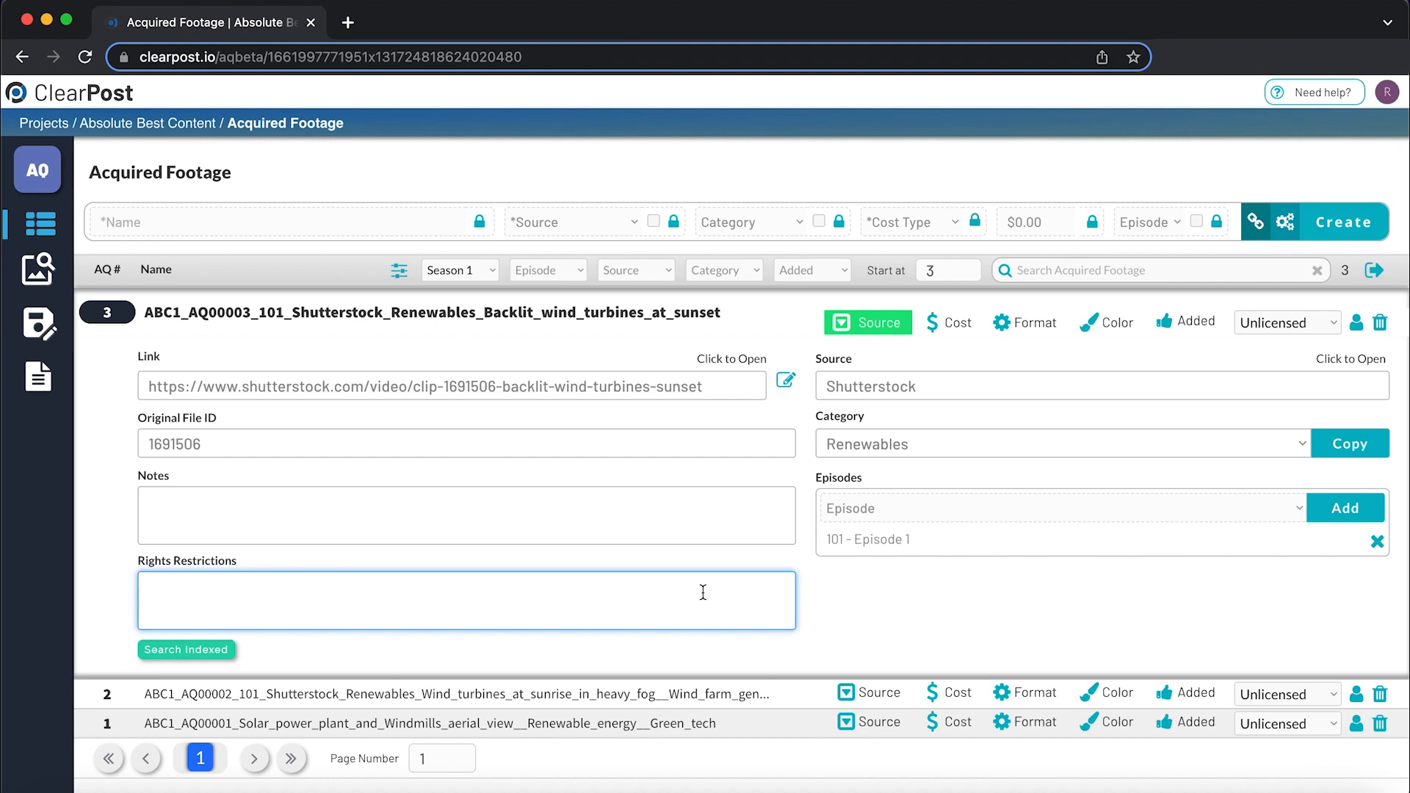
{"action": "type", "text": "Must be changed at rough cut."}
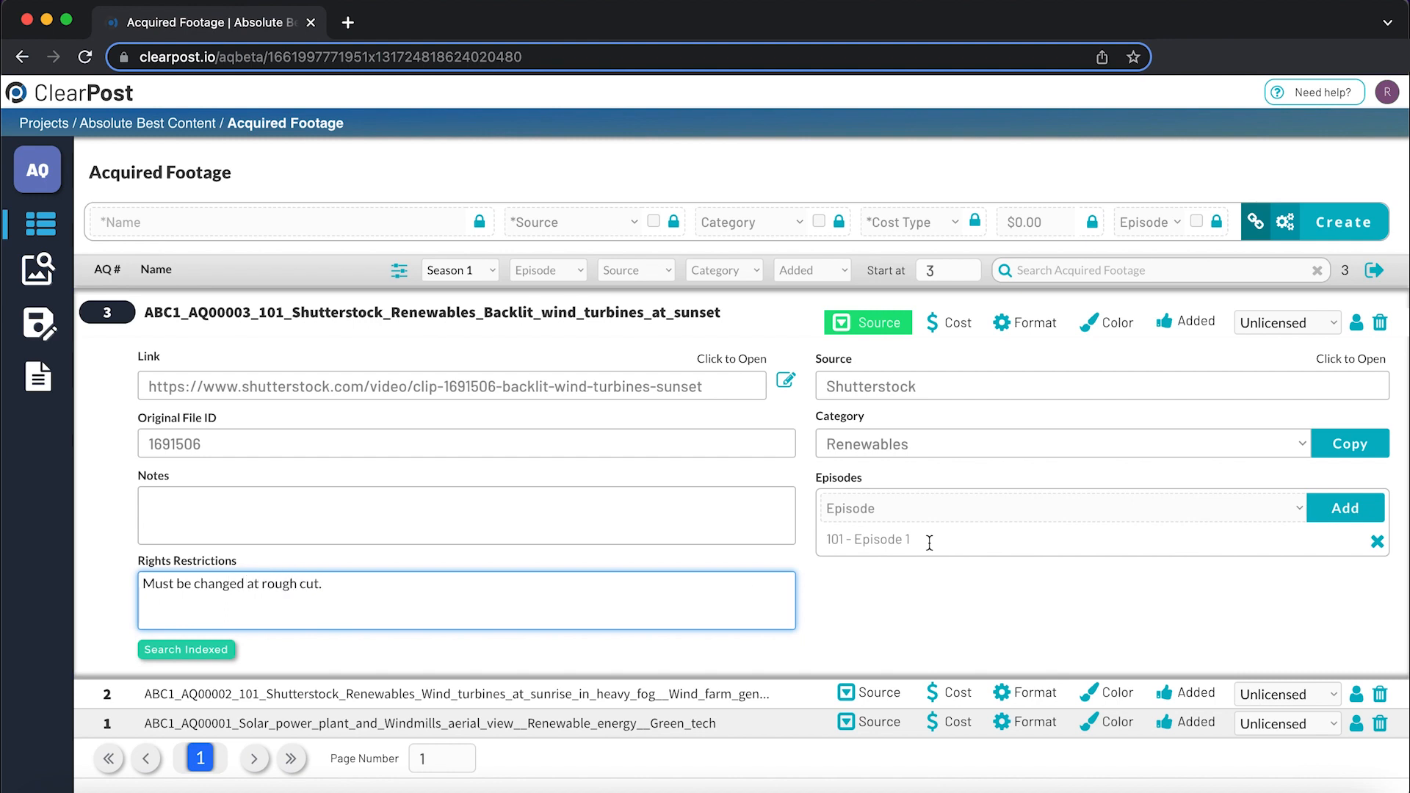
{"action": "left_click", "coordinate": [959, 590]}
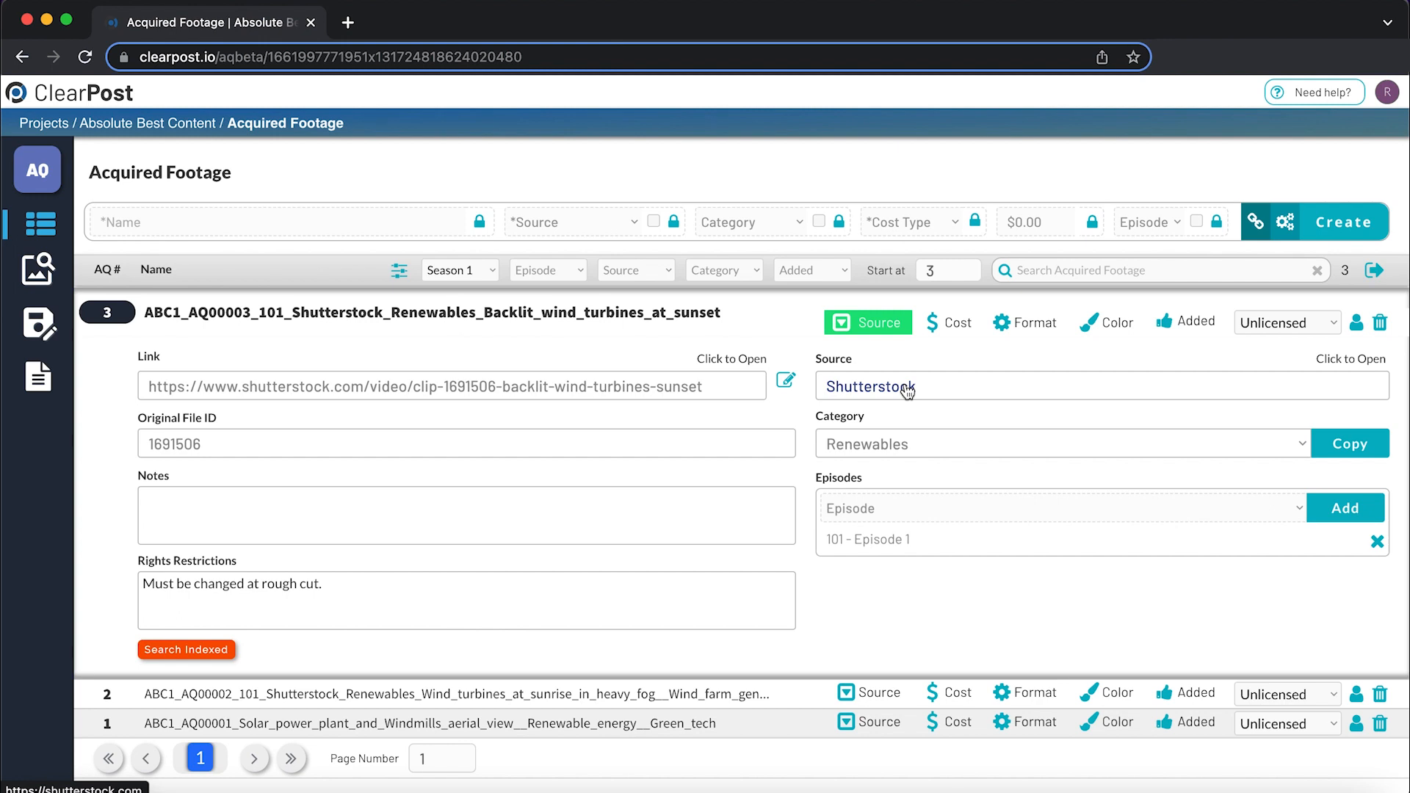
{"action": "left_click", "coordinate": [905, 452]}
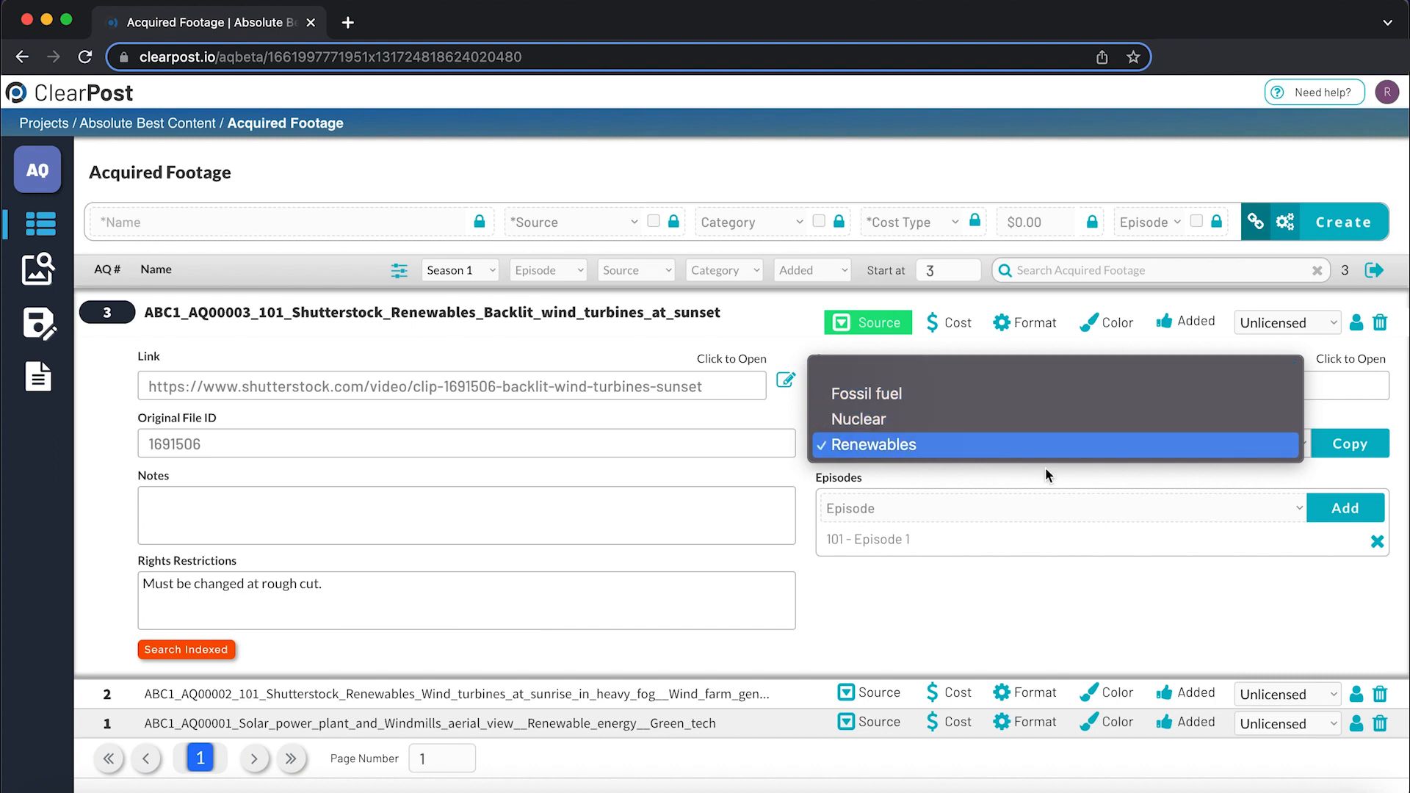
{"action": "left_click", "coordinate": [1160, 573]}
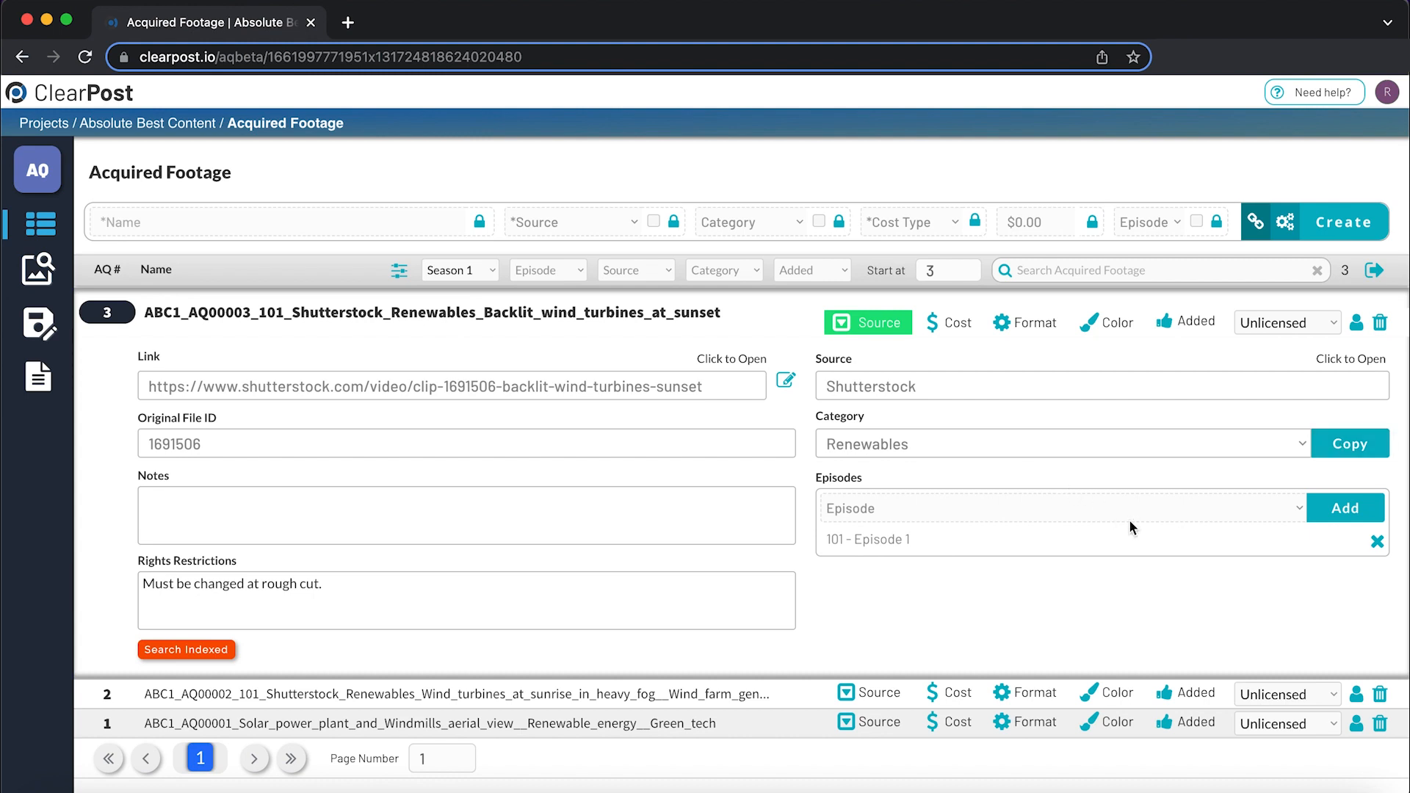
Remove 101 - Episode 1 from the episodes of entry 3 and add it back.
{"action": "left_click", "coordinate": [1378, 541]}
{"action": "left_click", "coordinate": [1216, 510]}
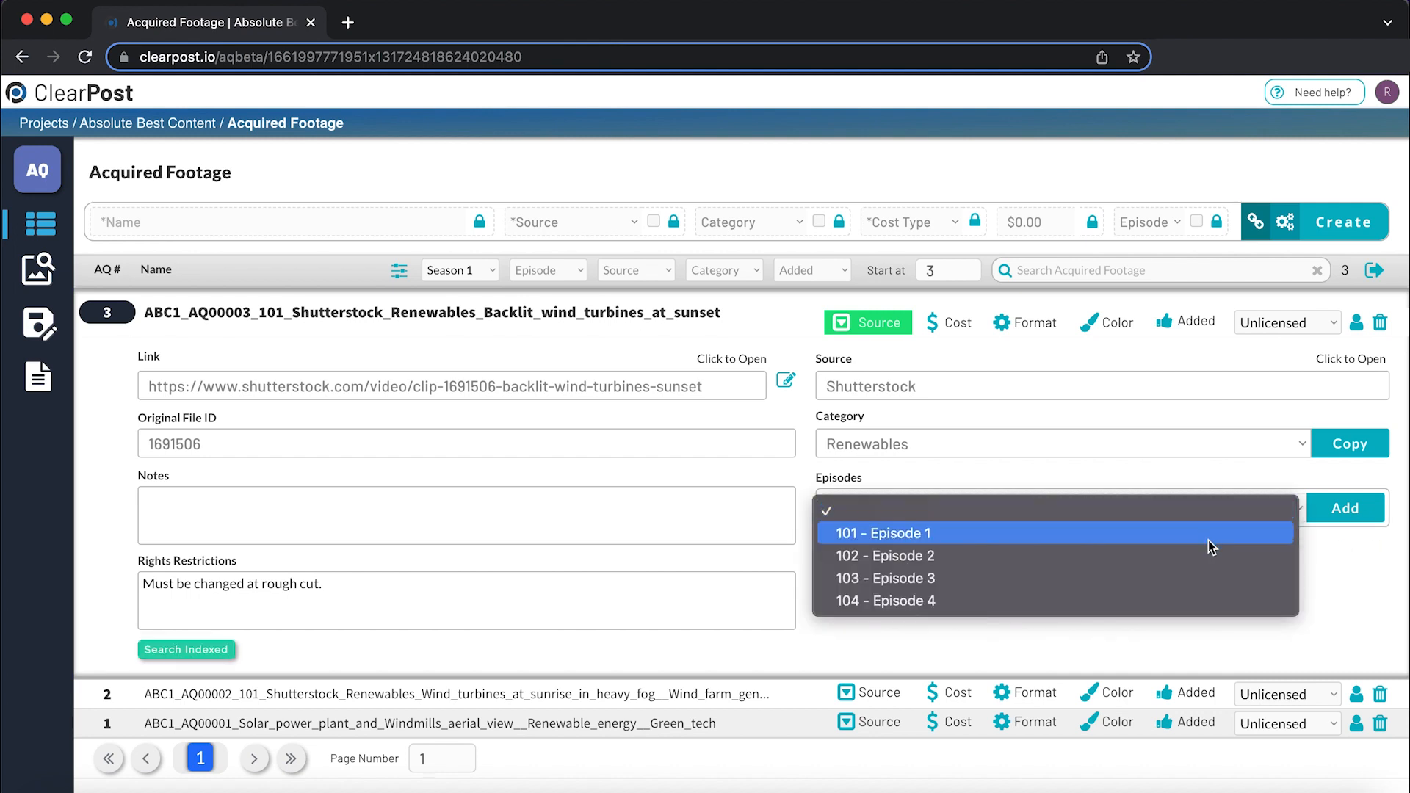
{"action": "left_click", "coordinate": [1211, 544]}
{"action": "left_click", "coordinate": [1351, 510]}
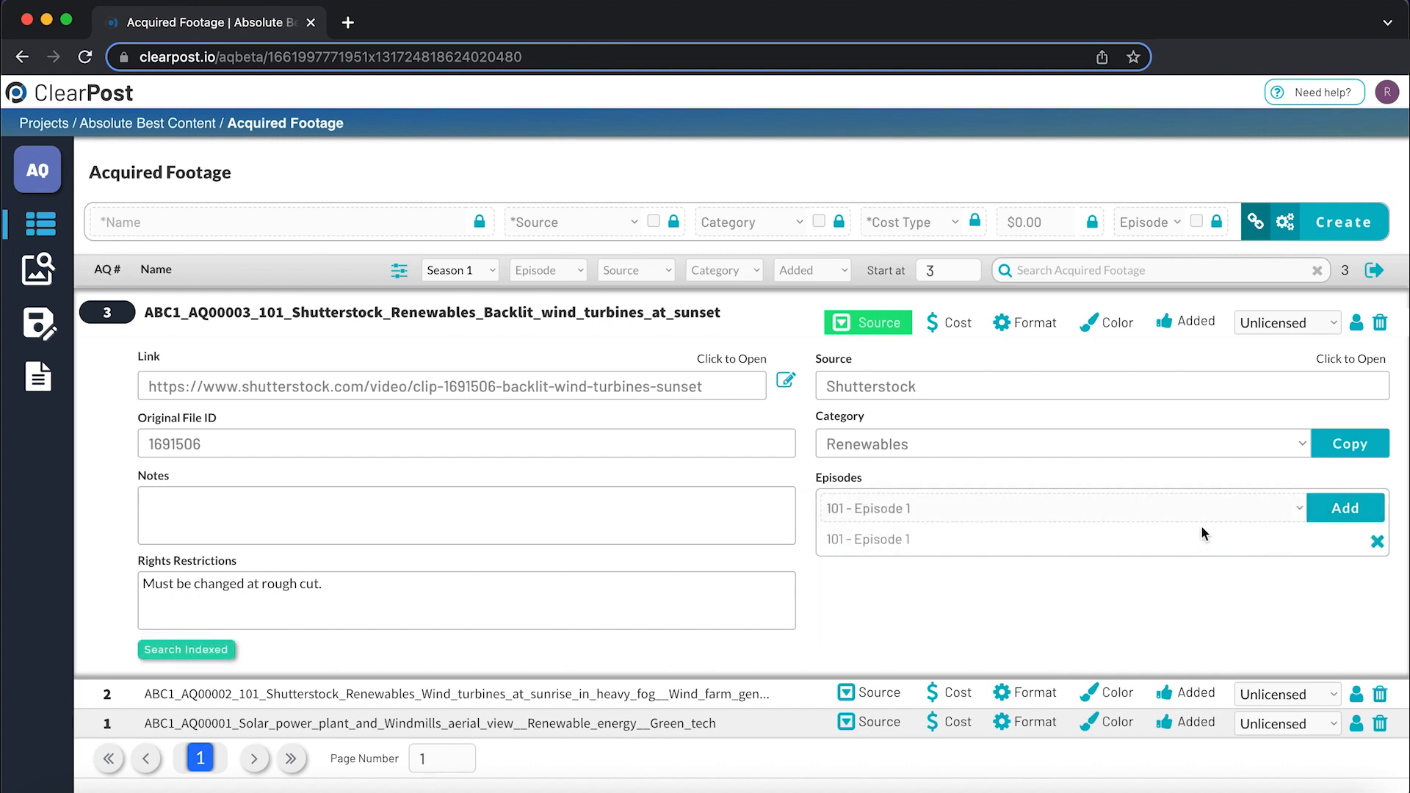
Add 102 - Episode 2 to the episodes of entry 3 and close its source details.
{"action": "left_click", "coordinate": [1201, 514]}
{"action": "left_click", "coordinate": [1199, 530]}
{"action": "left_click", "coordinate": [1346, 508]}
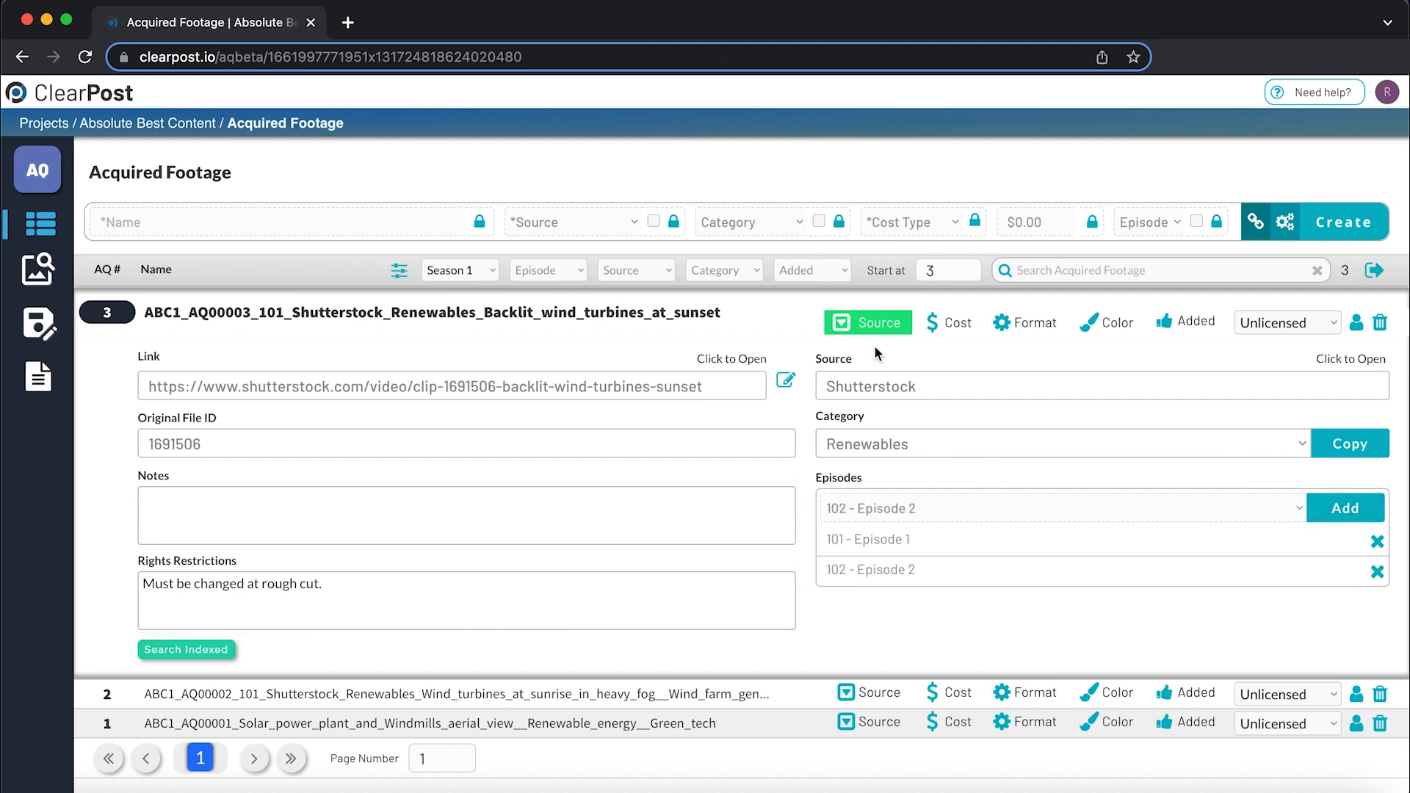
{"action": "left_click", "coordinate": [872, 327]}
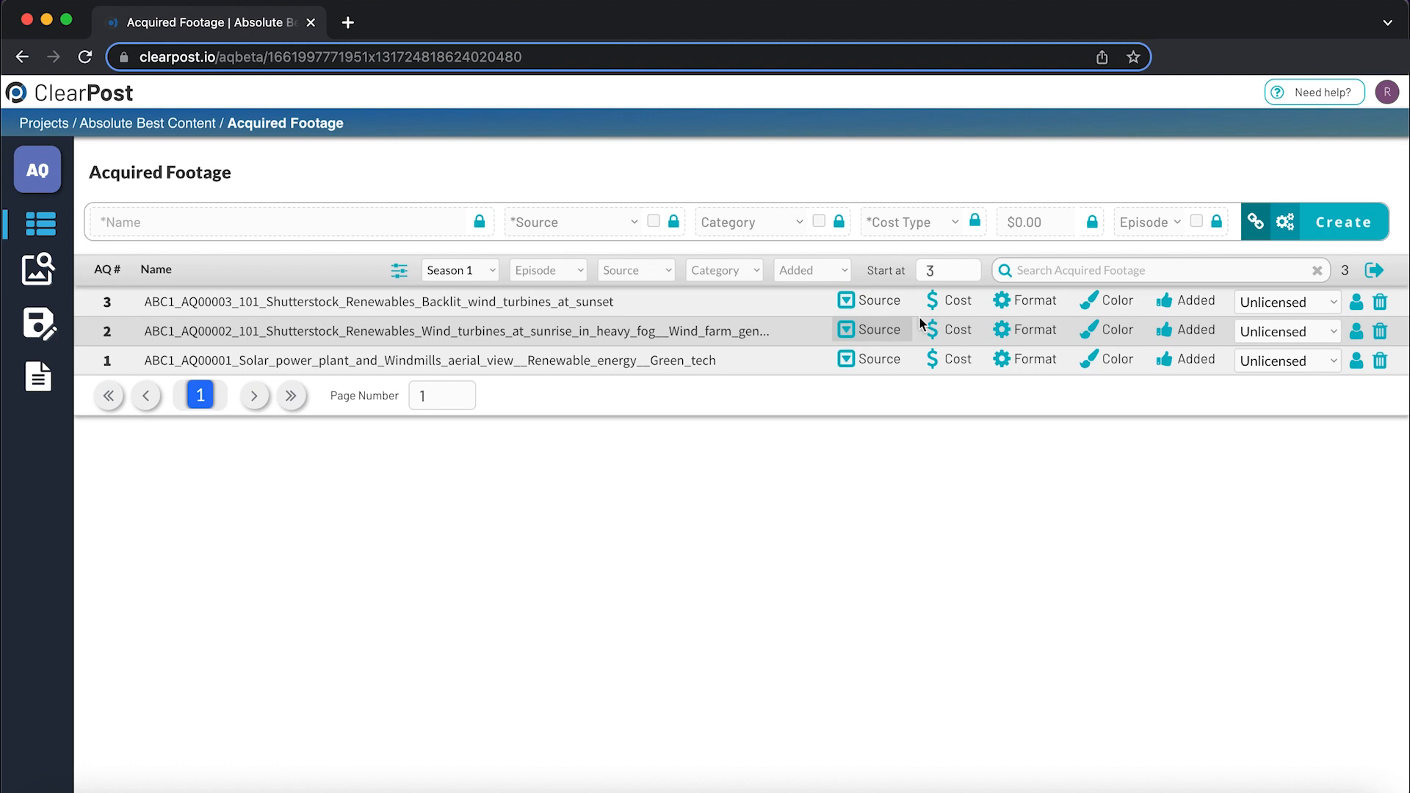
Open the cost details of entry 3 and examine the cost type options and the cost editor.
{"action": "left_click", "coordinate": [949, 302]}
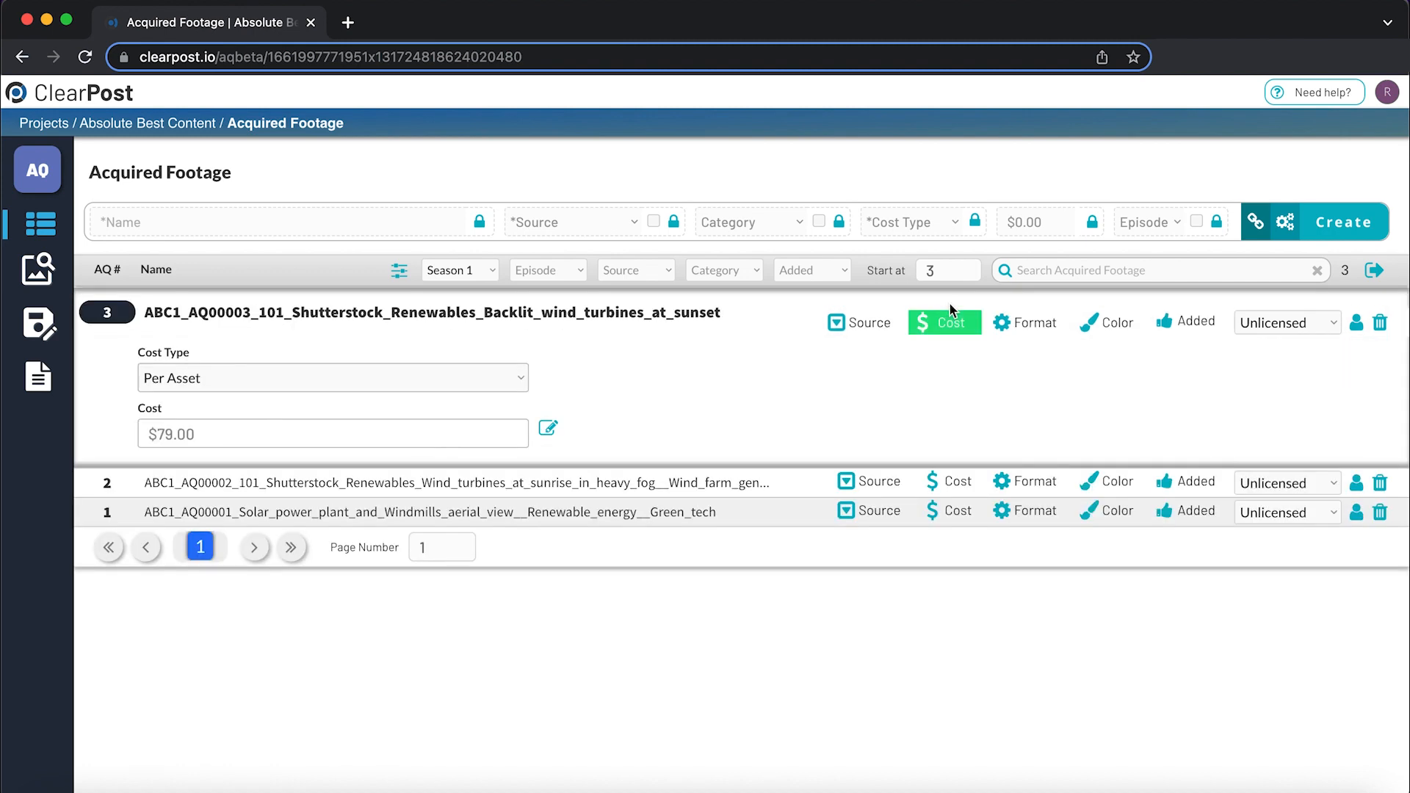
{"action": "left_click", "coordinate": [518, 378]}
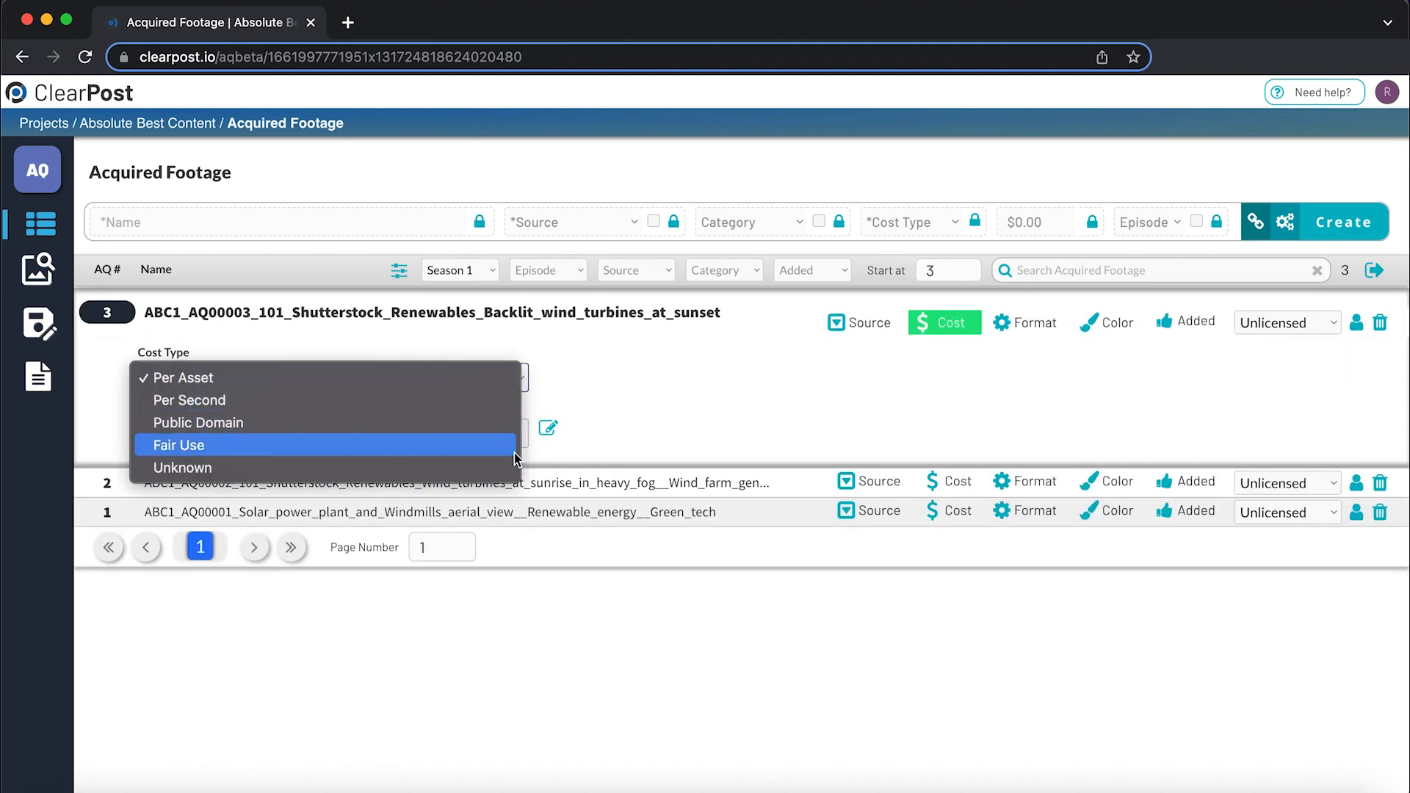
{"action": "left_click", "coordinate": [562, 399]}
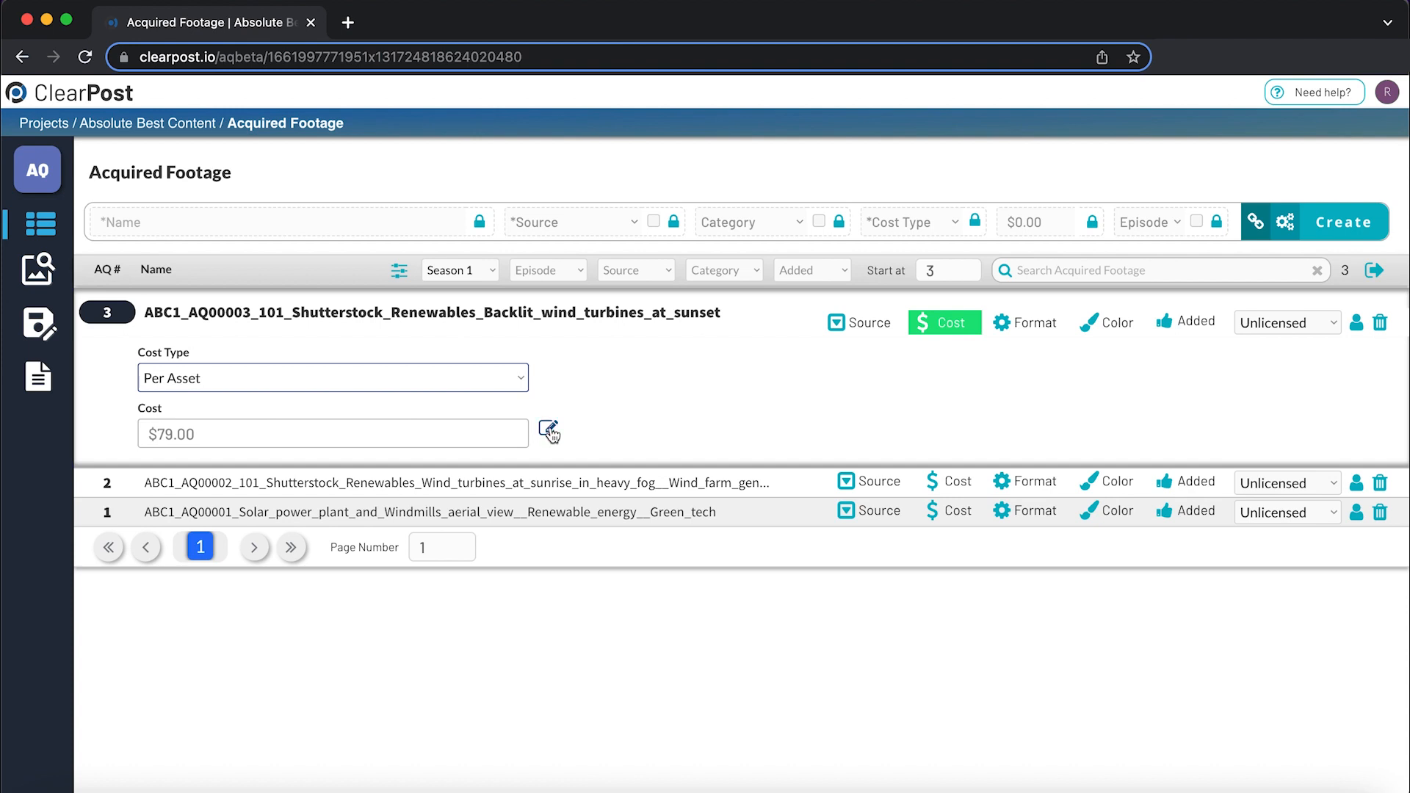
{"action": "left_click", "coordinate": [550, 431]}
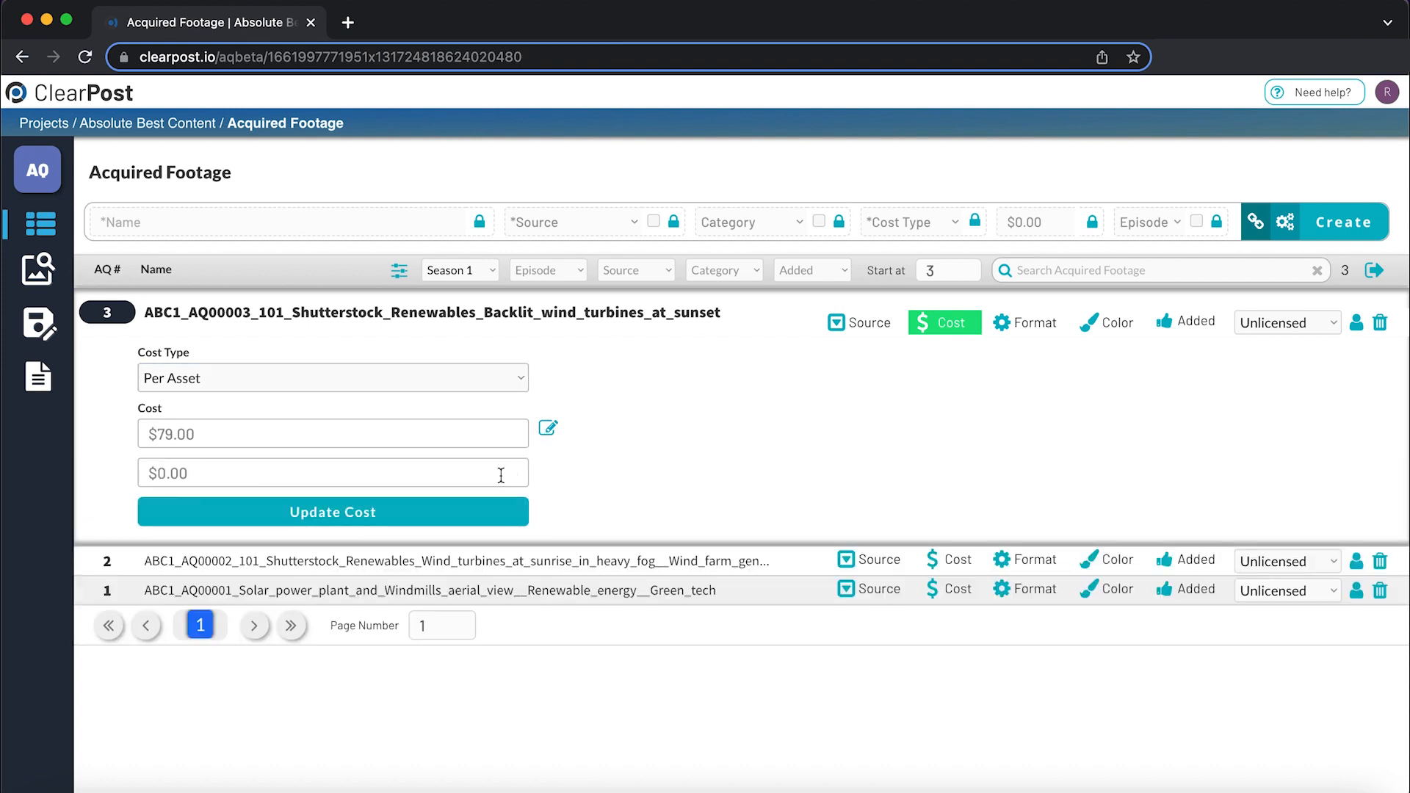
{"action": "left_click", "coordinate": [553, 434]}
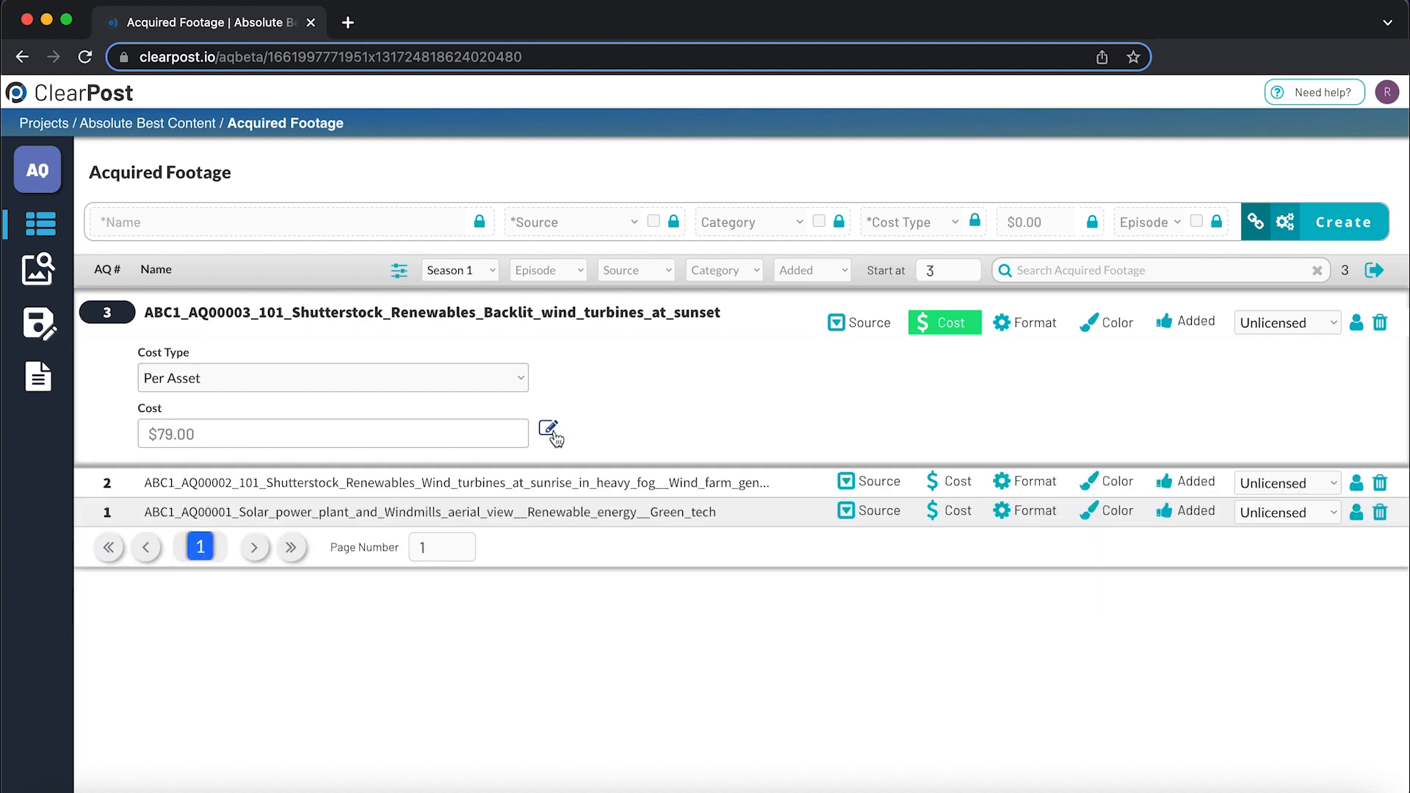
Set the frame rate of entry 3 to 23.976 in its format details.
{"action": "left_click", "coordinate": [1033, 327]}
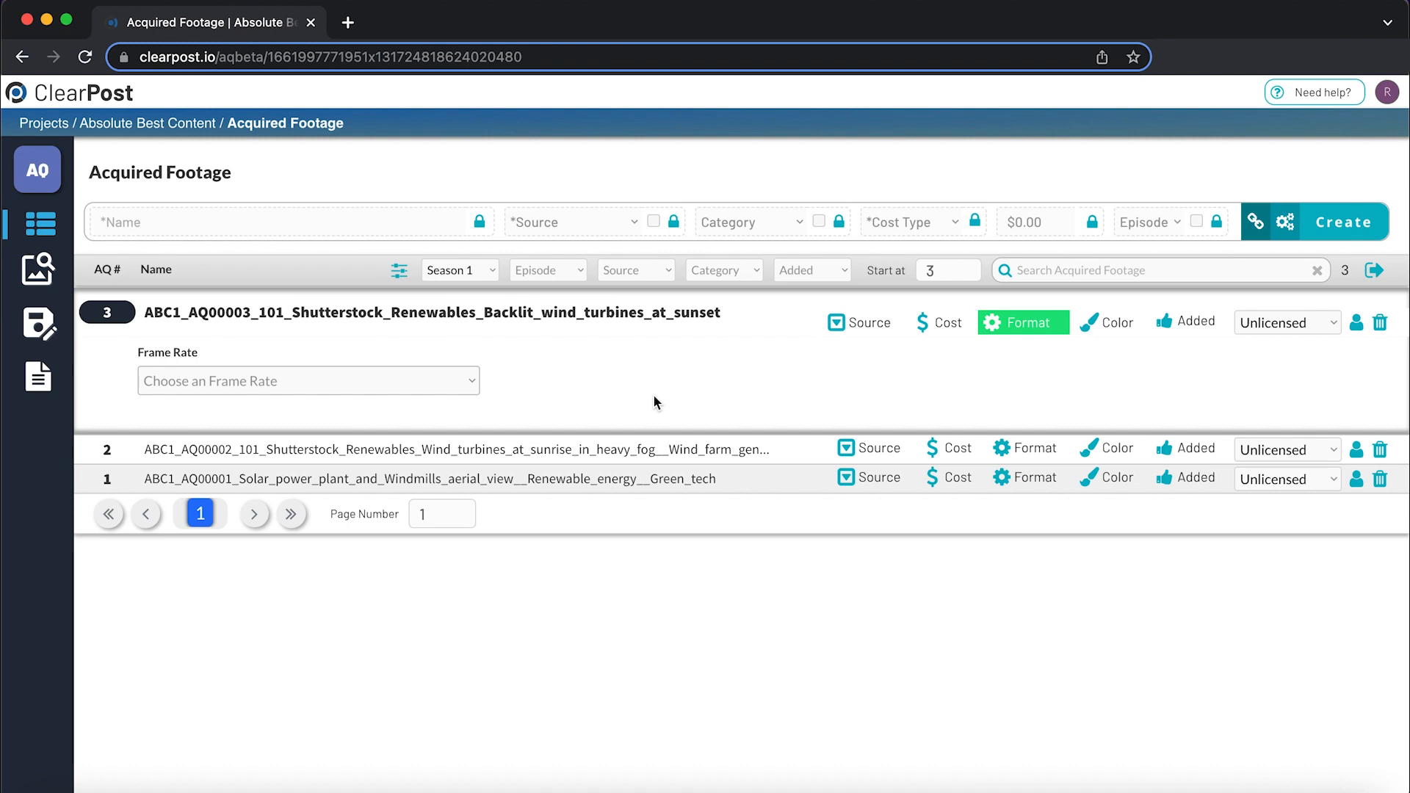
{"action": "left_click", "coordinate": [458, 386]}
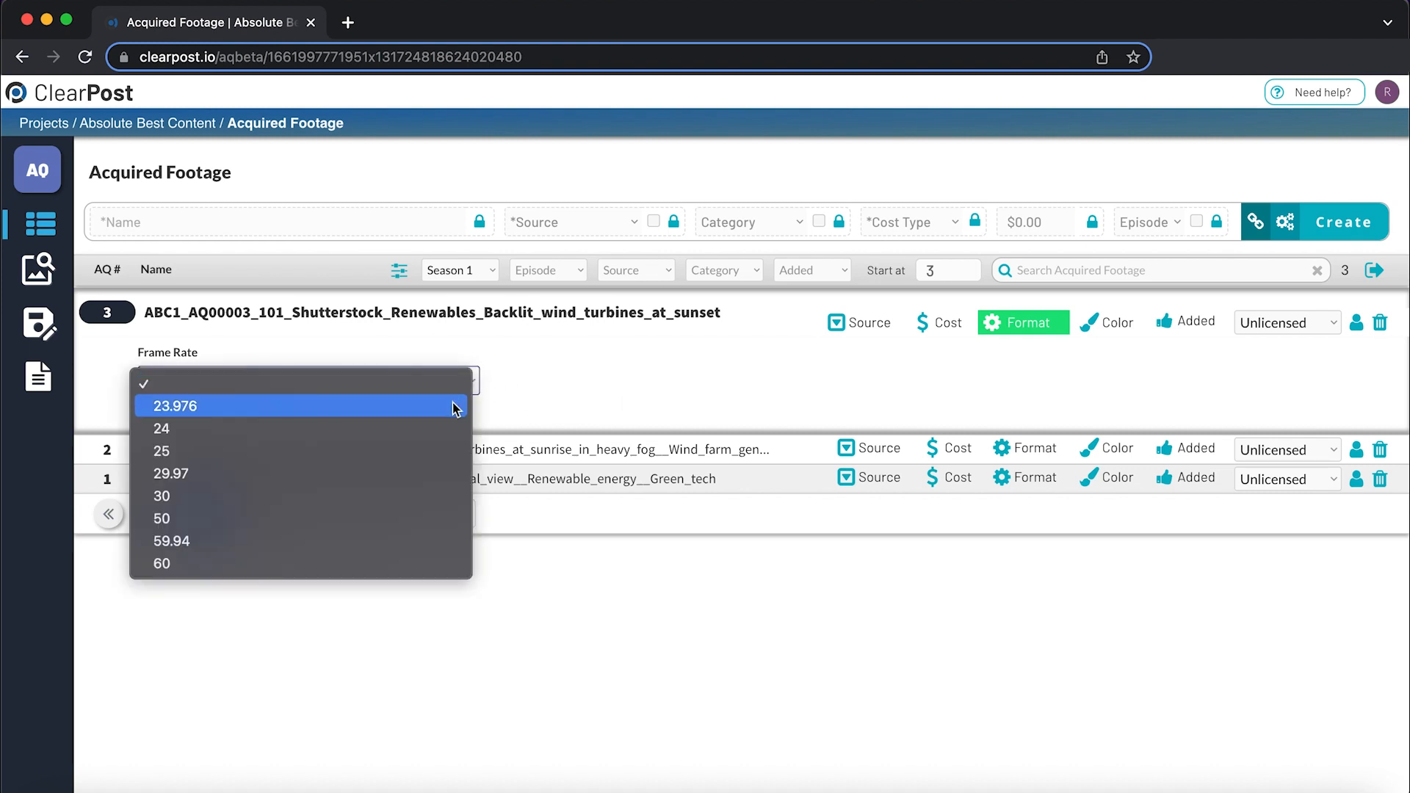
{"action": "left_click", "coordinate": [454, 406]}
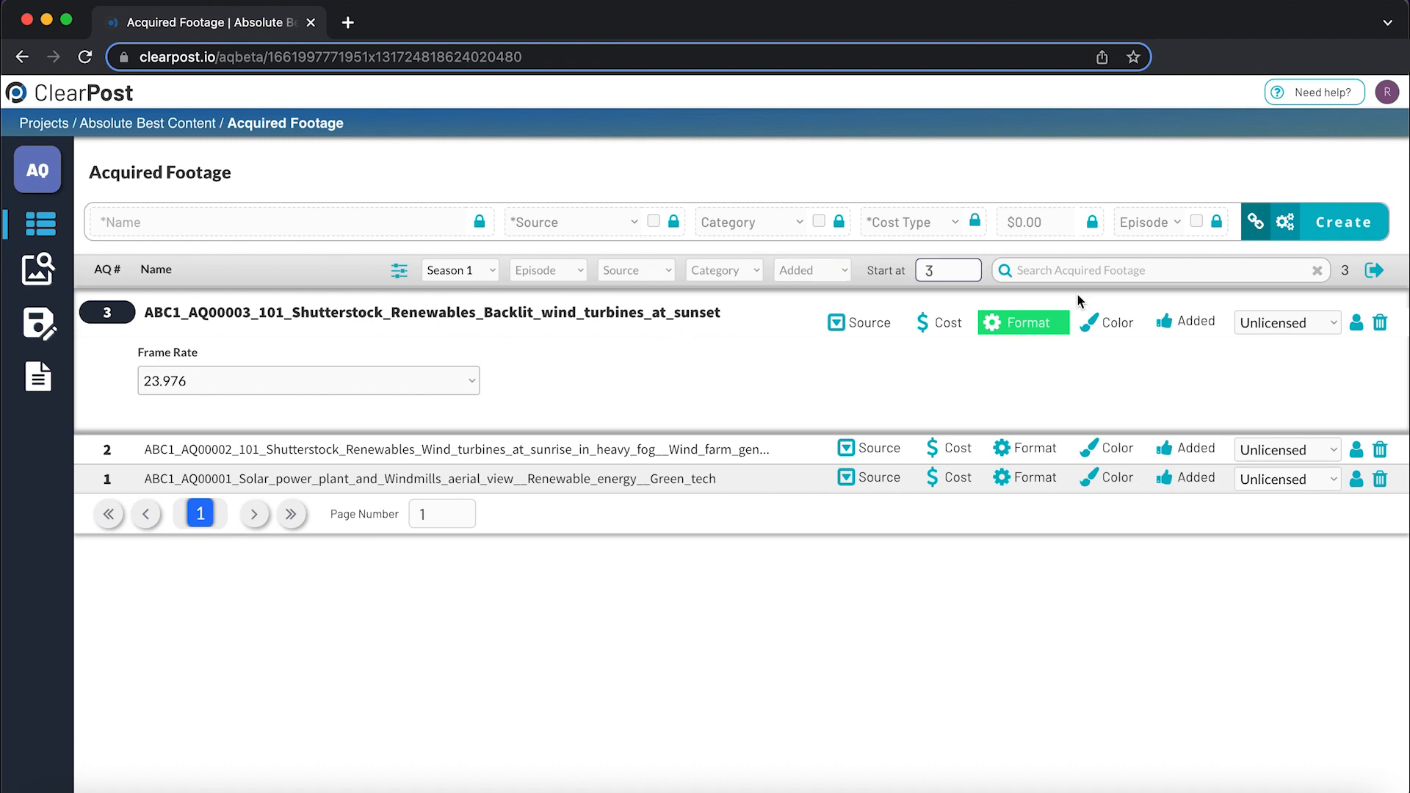
Give entry 3 a yellow box color and a blue text color.
{"action": "left_click", "coordinate": [1106, 326]}
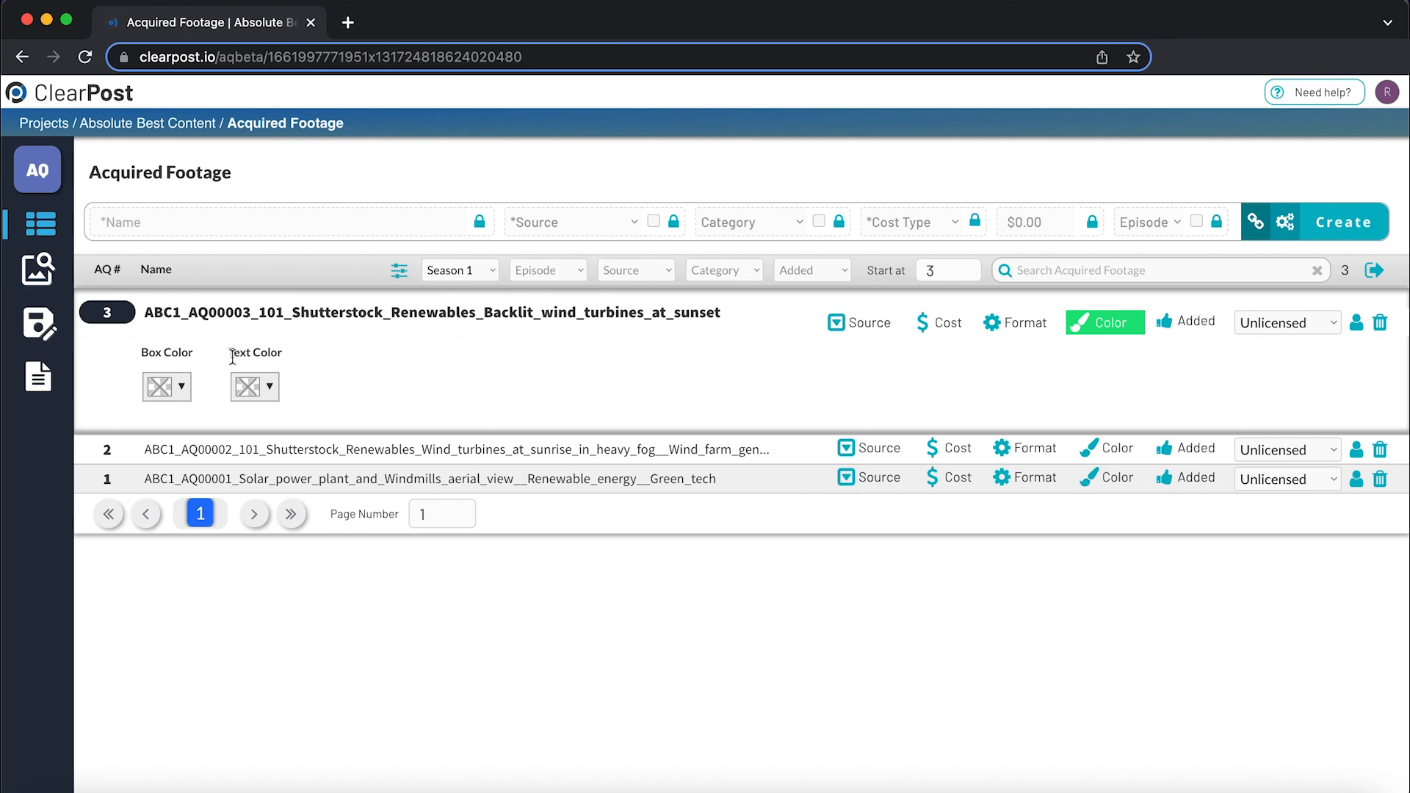
{"action": "left_click", "coordinate": [169, 389]}
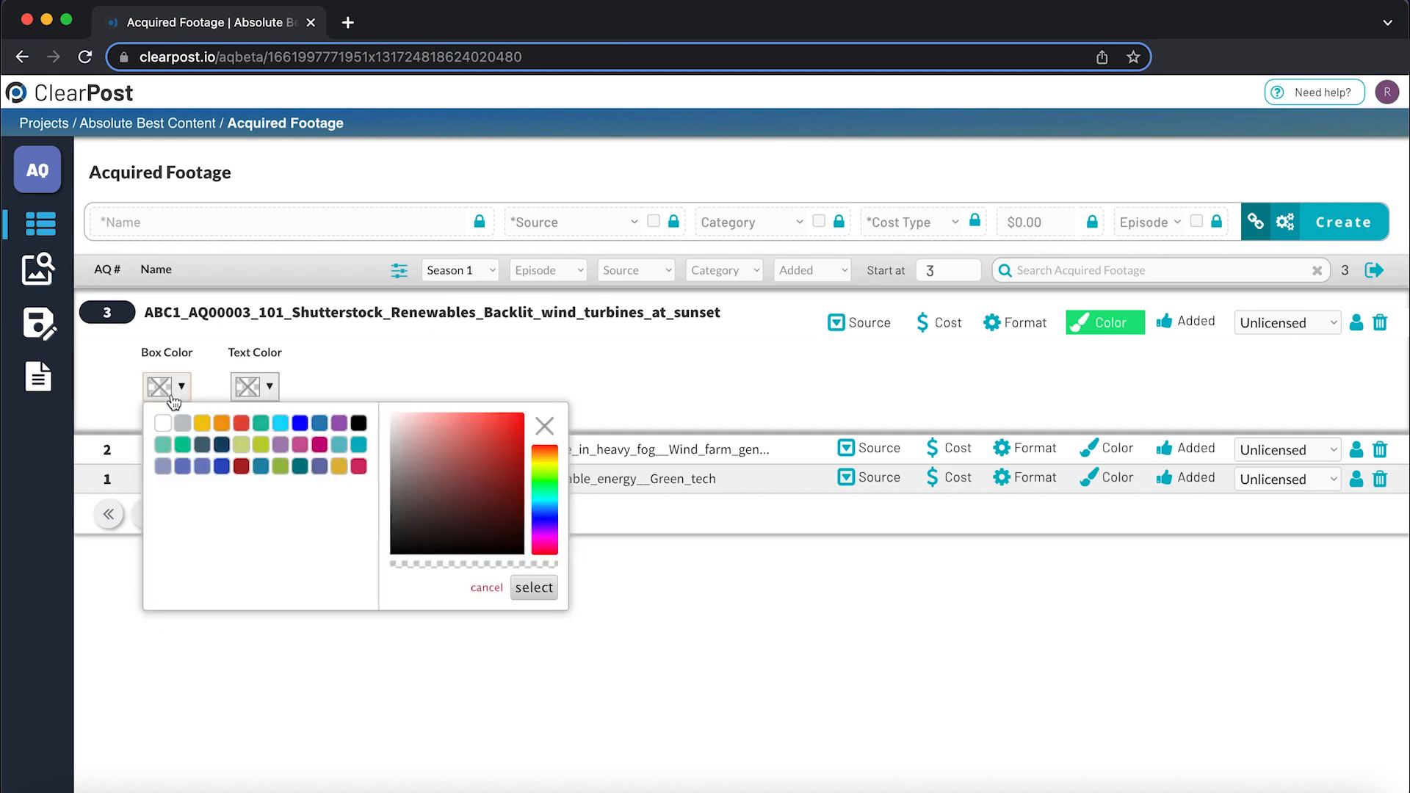
{"action": "left_click", "coordinate": [200, 424]}
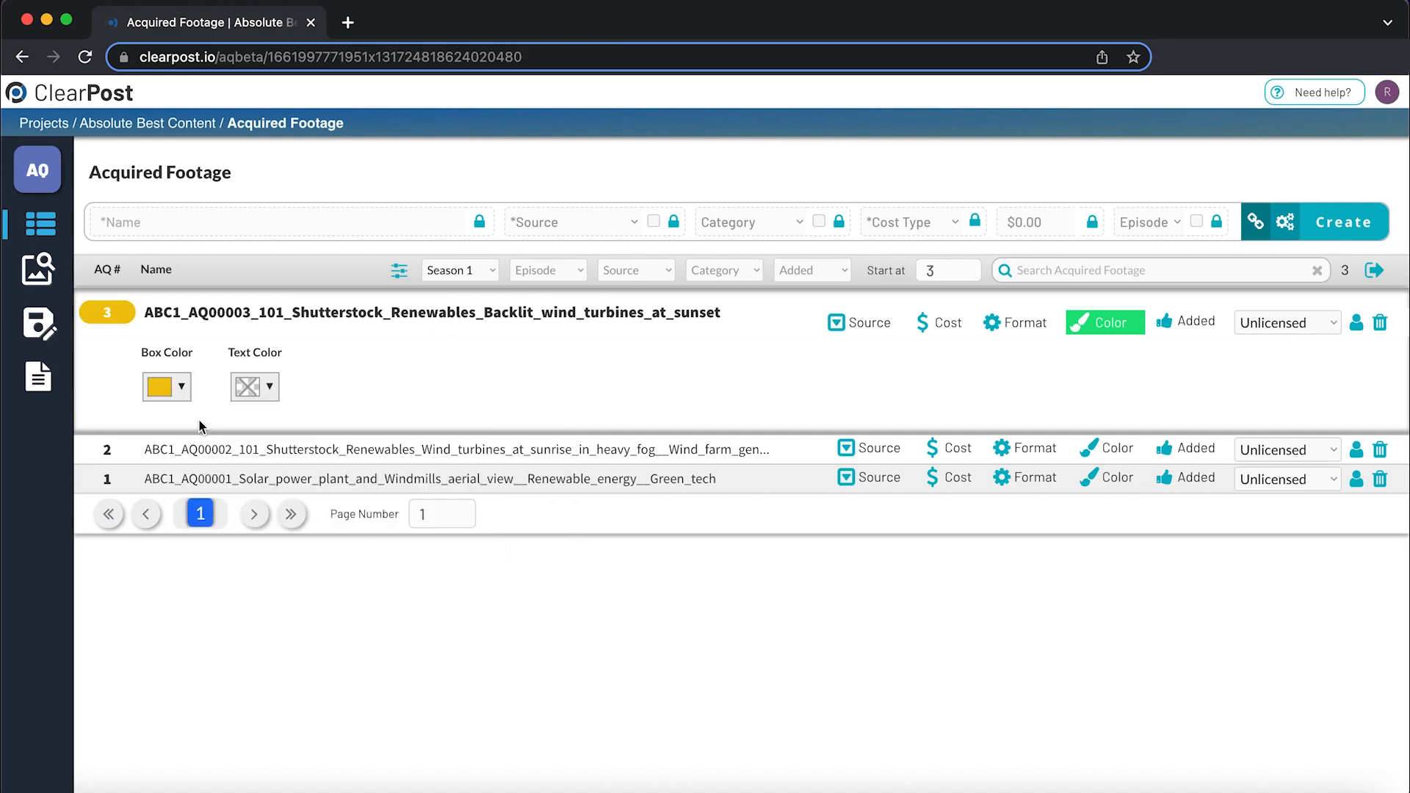
{"action": "left_click", "coordinate": [248, 384]}
{"action": "left_click", "coordinate": [391, 424]}
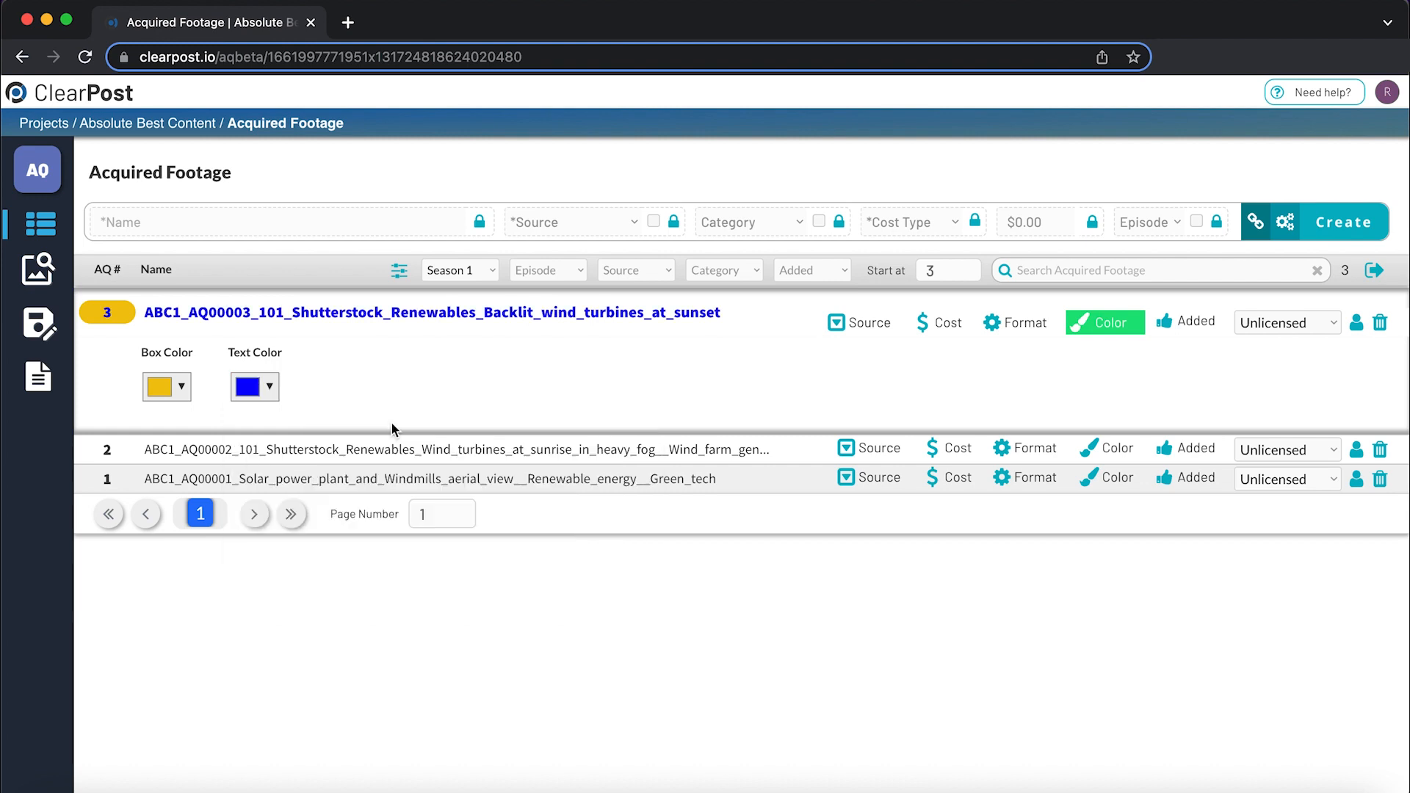
Clear both the box color and the text color of entry 3 and close its color settings.
{"action": "left_click", "coordinate": [253, 386]}
{"action": "left_click", "coordinate": [633, 426]}
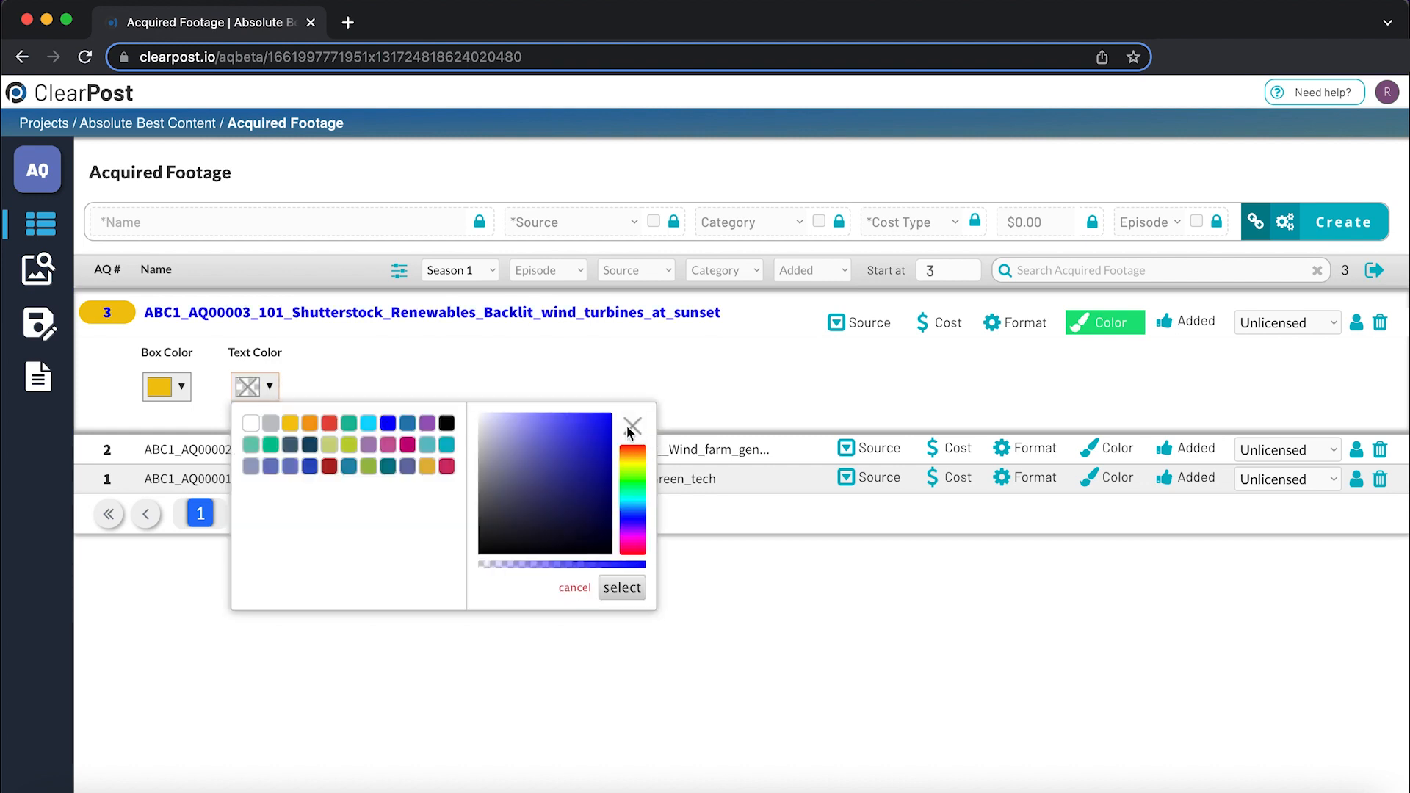
{"action": "left_click", "coordinate": [179, 387]}
{"action": "left_click", "coordinate": [544, 426]}
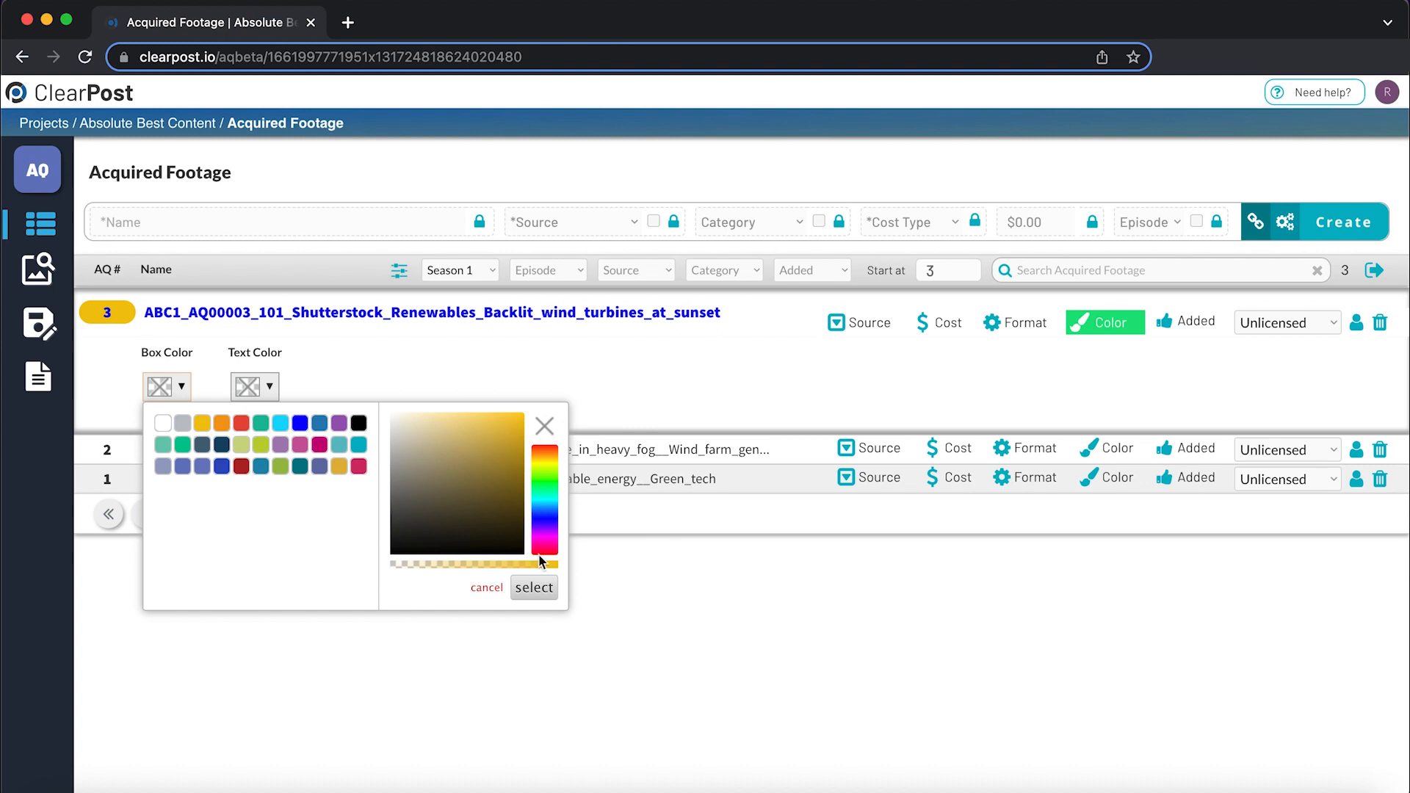
{"action": "left_click", "coordinate": [534, 588]}
{"action": "left_click", "coordinate": [254, 386]}
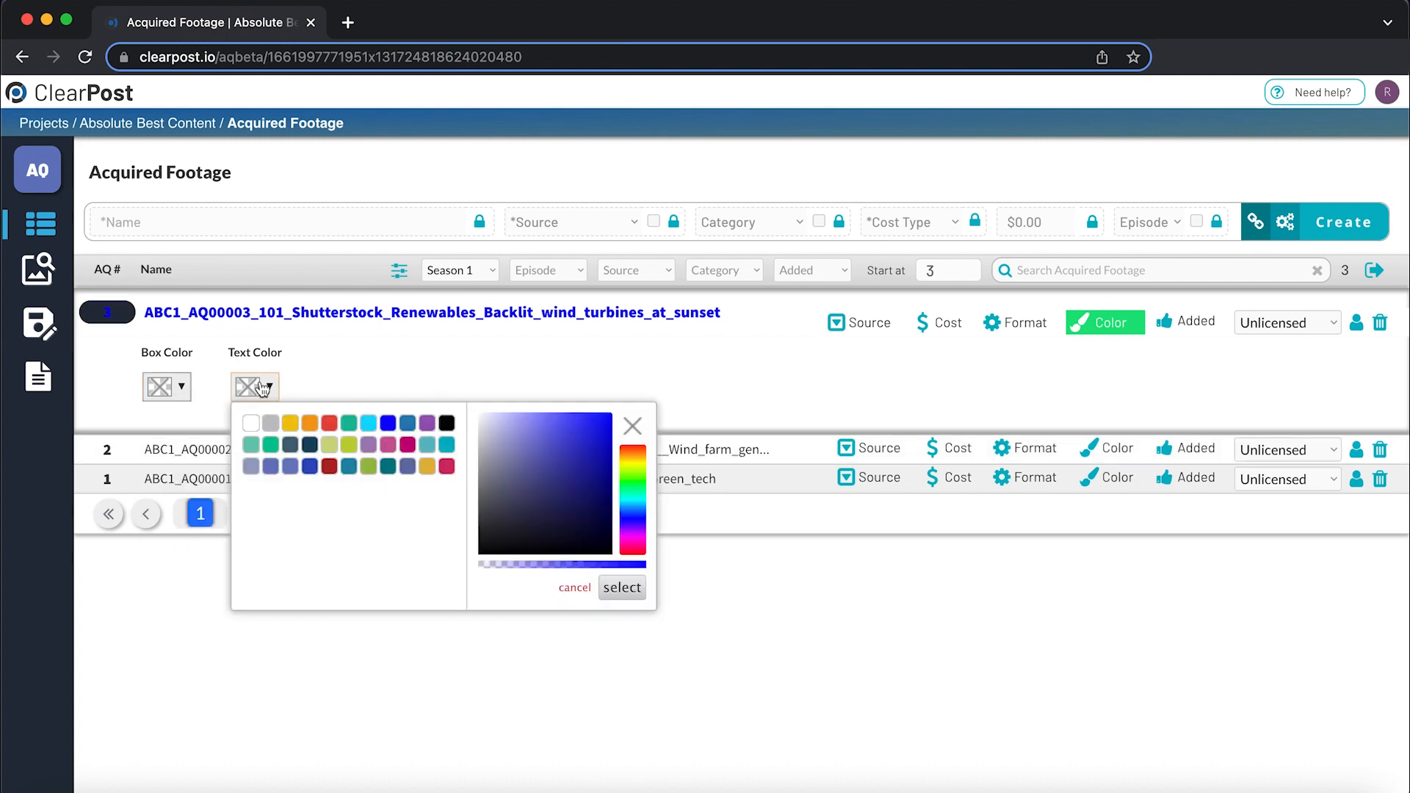
{"action": "left_click", "coordinate": [619, 589]}
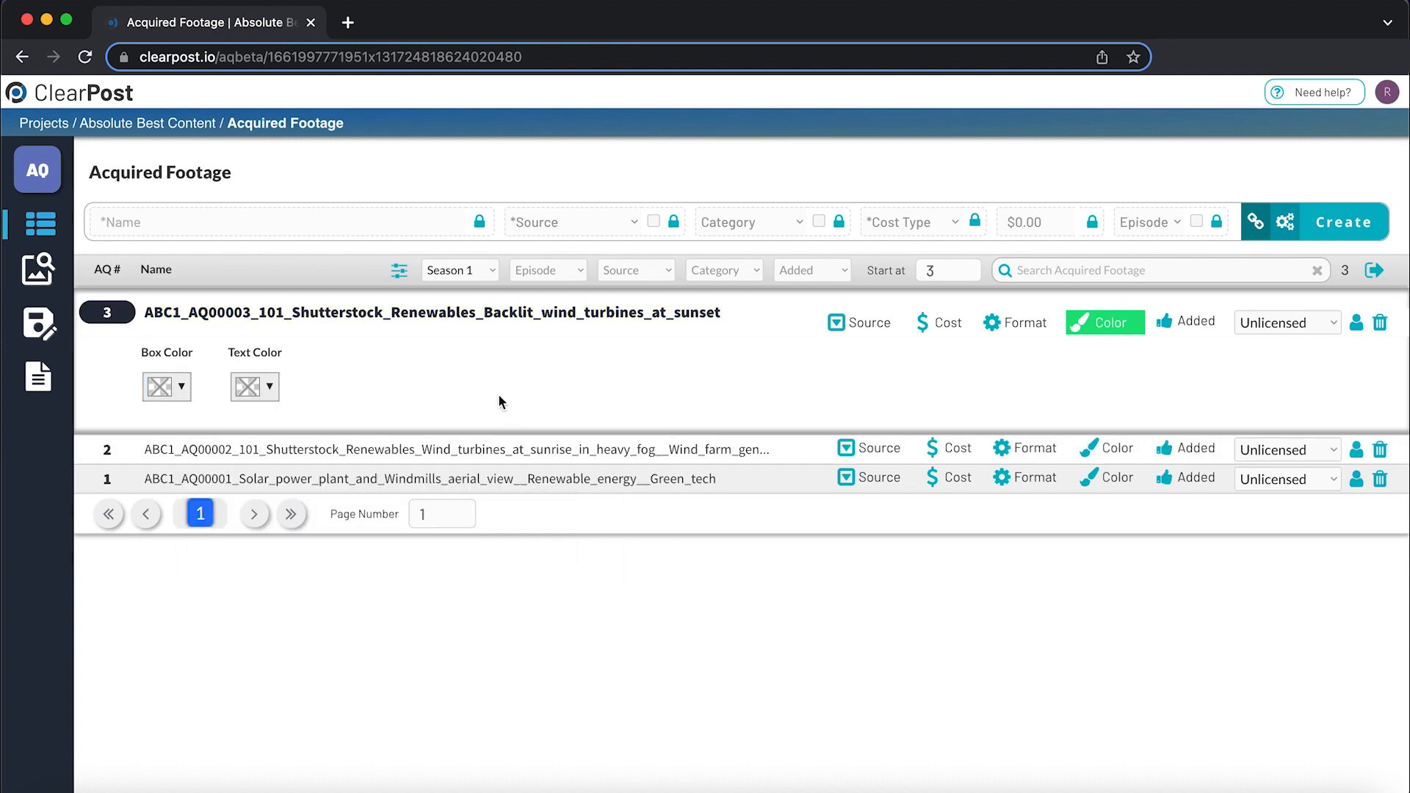
{"action": "left_click", "coordinate": [1094, 331]}
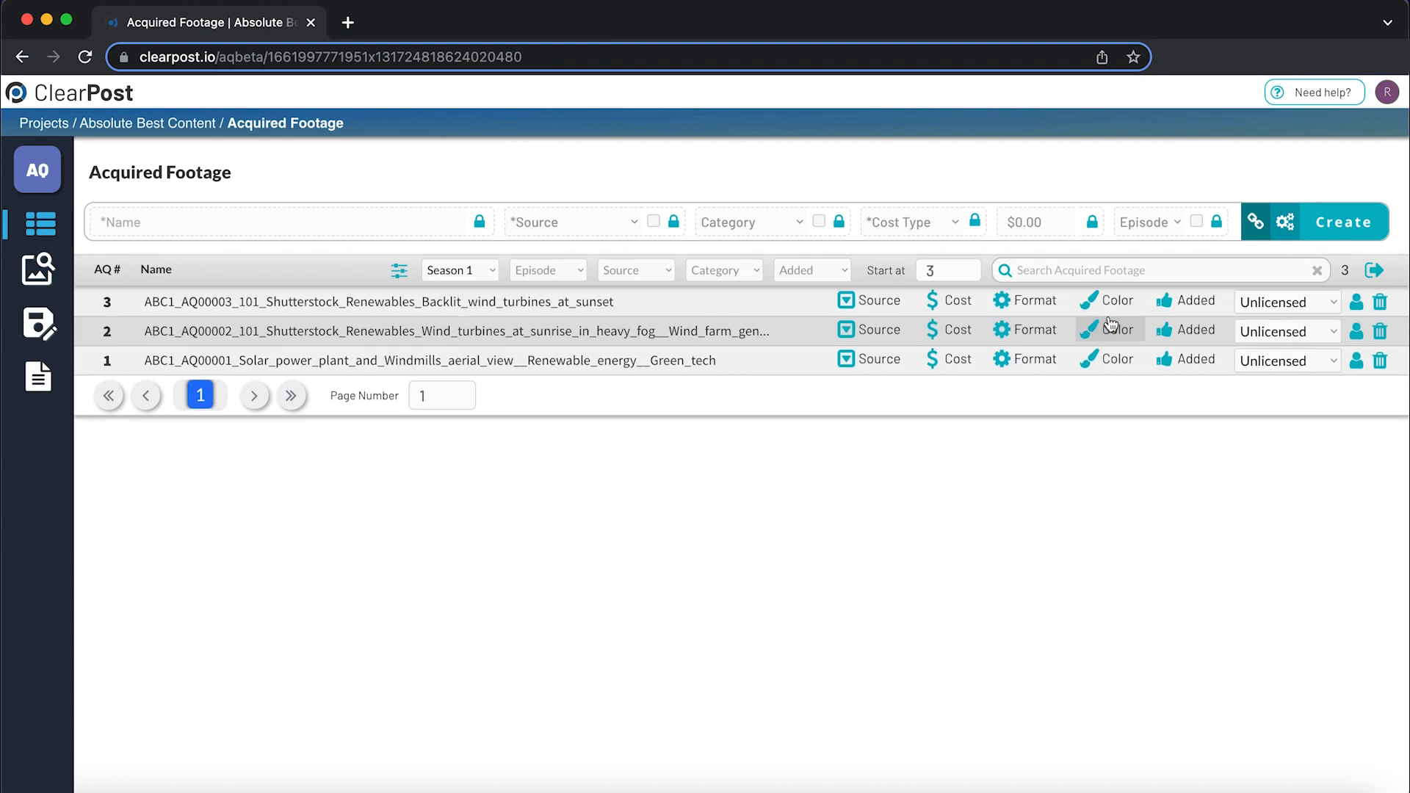
Try deleting entry 3 while it is marked as added and again with the mark removed, cancelling the deletion.
{"action": "left_click", "coordinate": [1191, 304]}
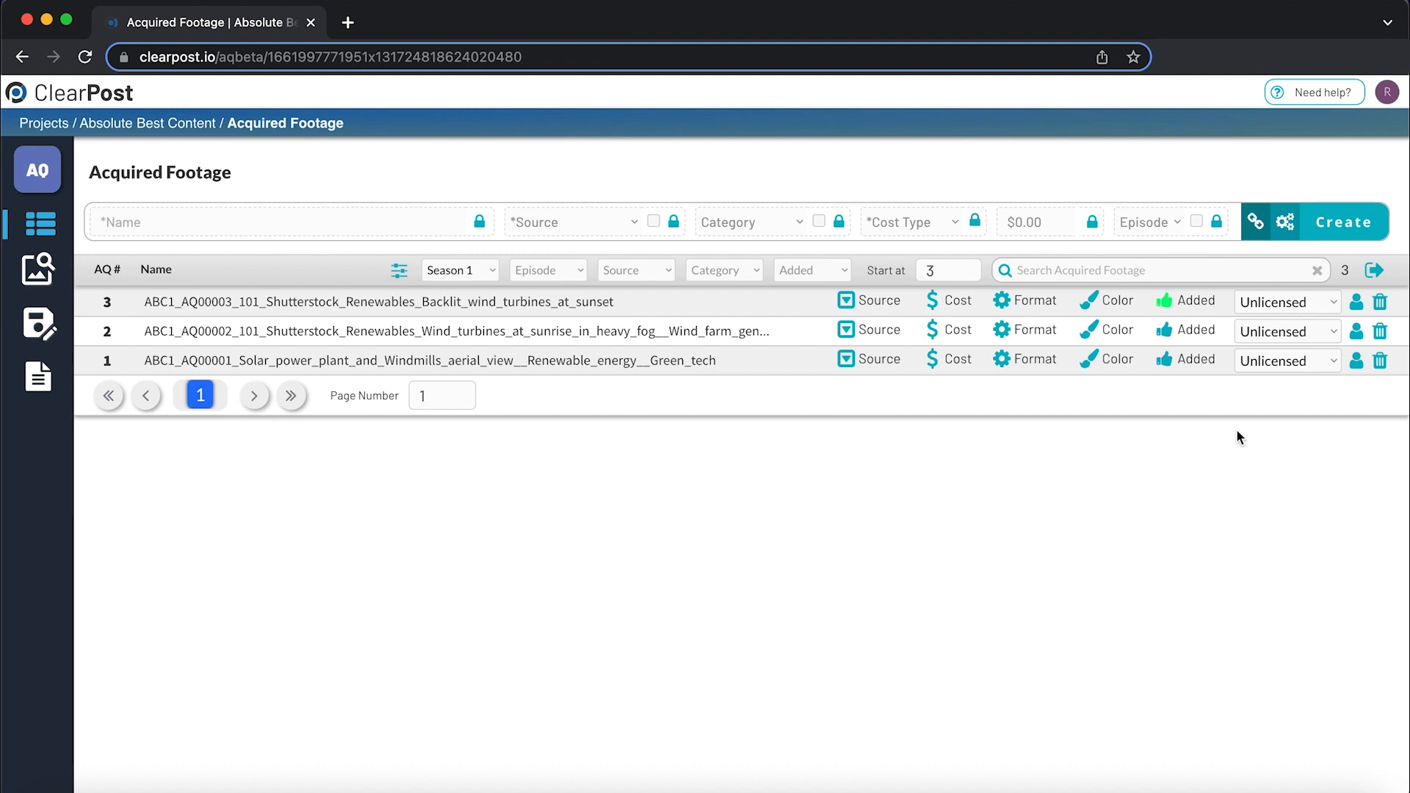
{"action": "left_click", "coordinate": [1380, 304]}
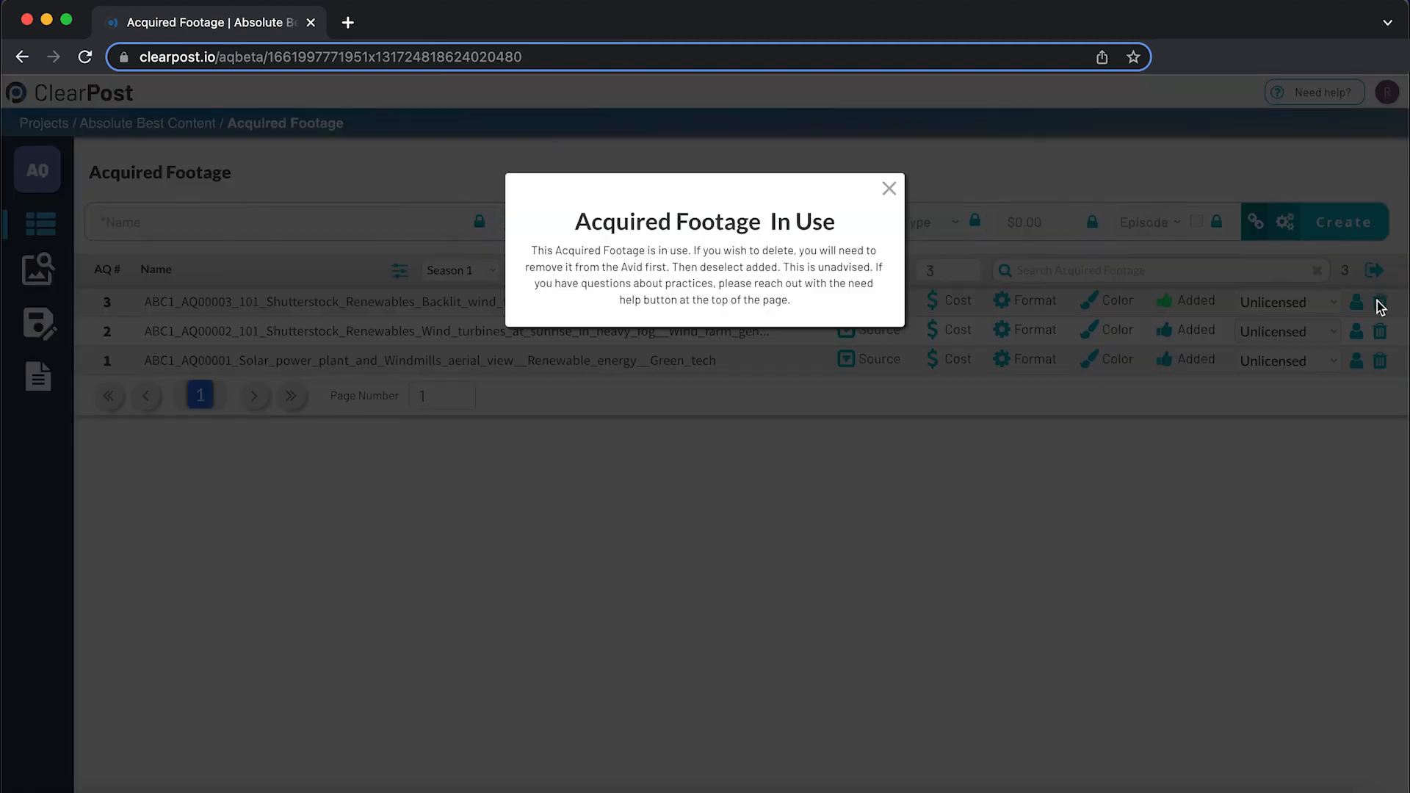
{"action": "left_click", "coordinate": [970, 423]}
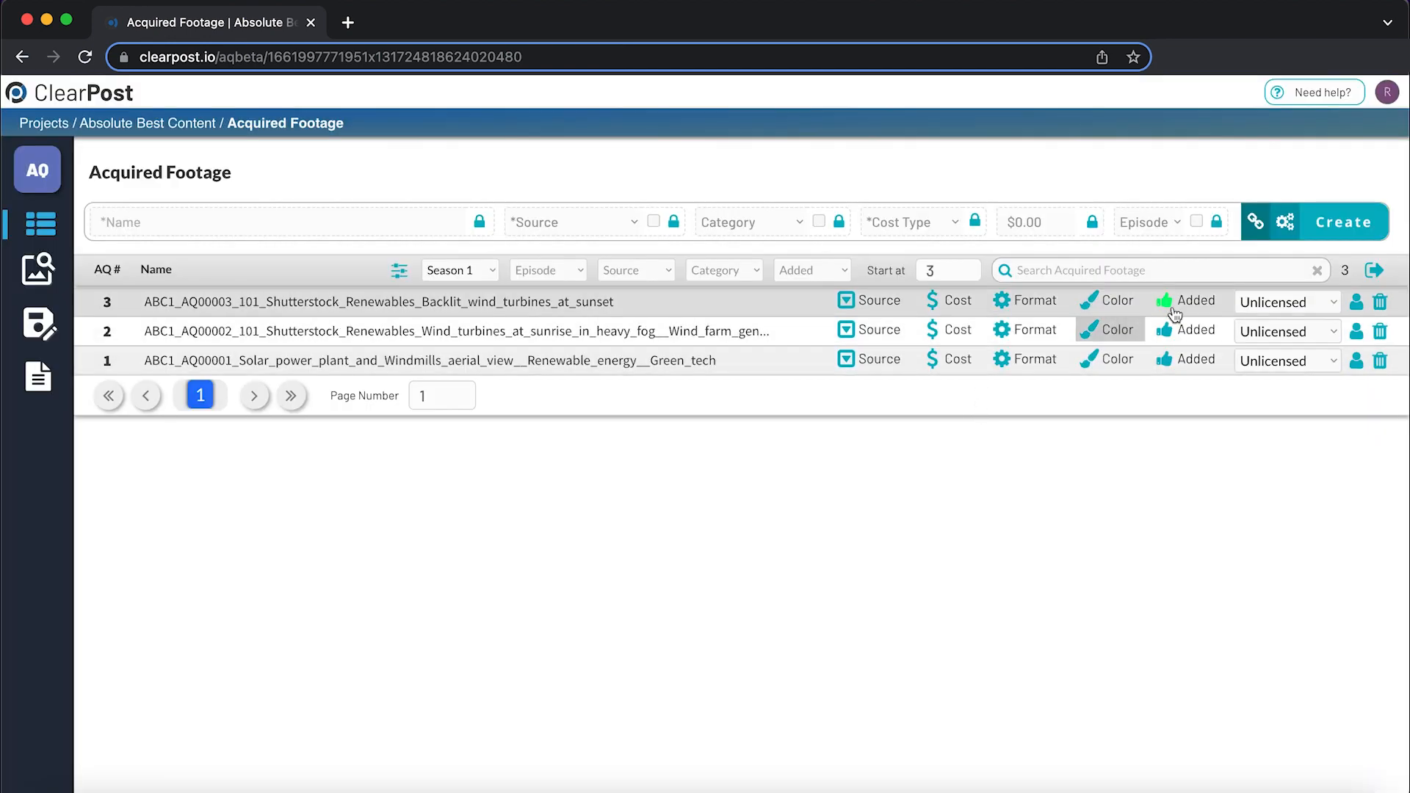
{"action": "left_click", "coordinate": [1381, 302]}
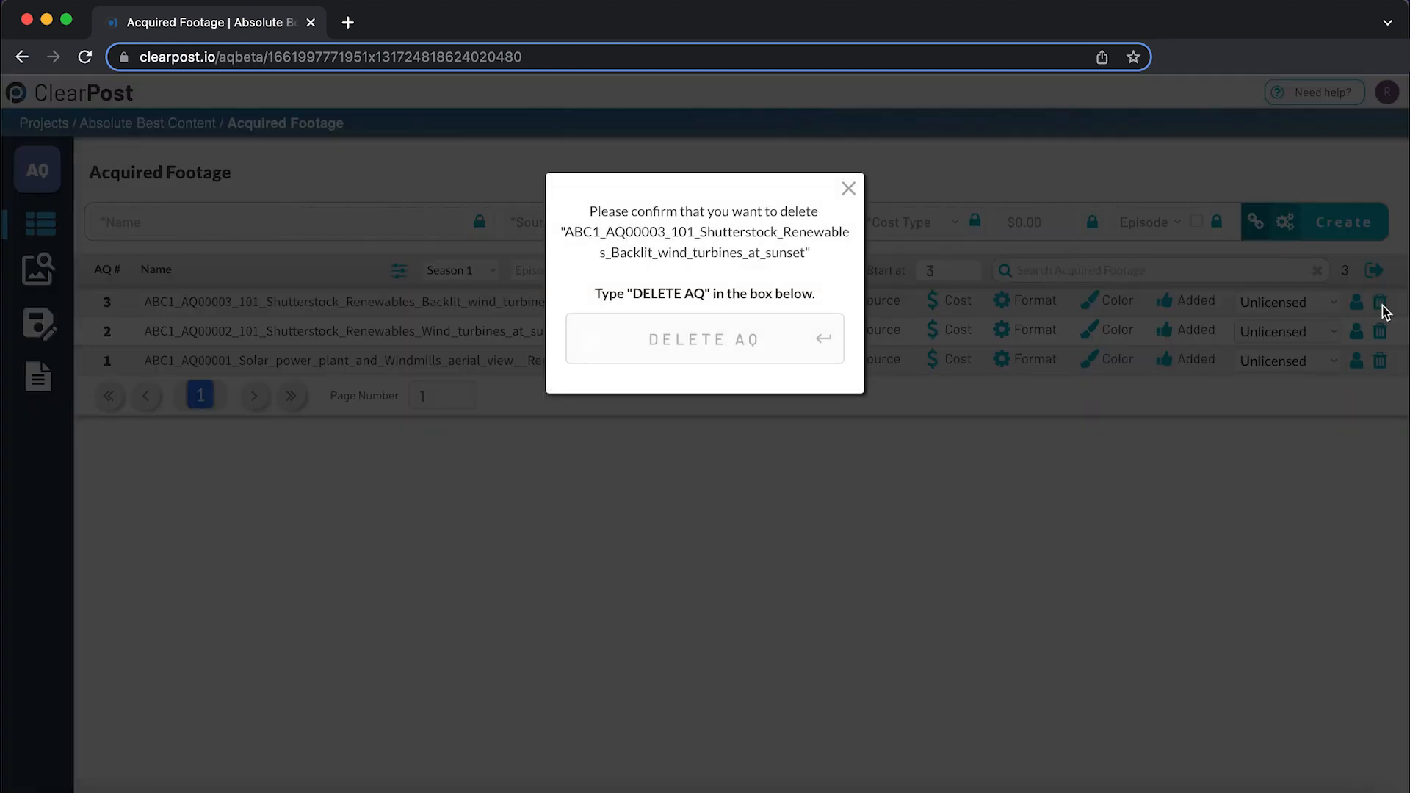
{"action": "left_click", "coordinate": [850, 189]}
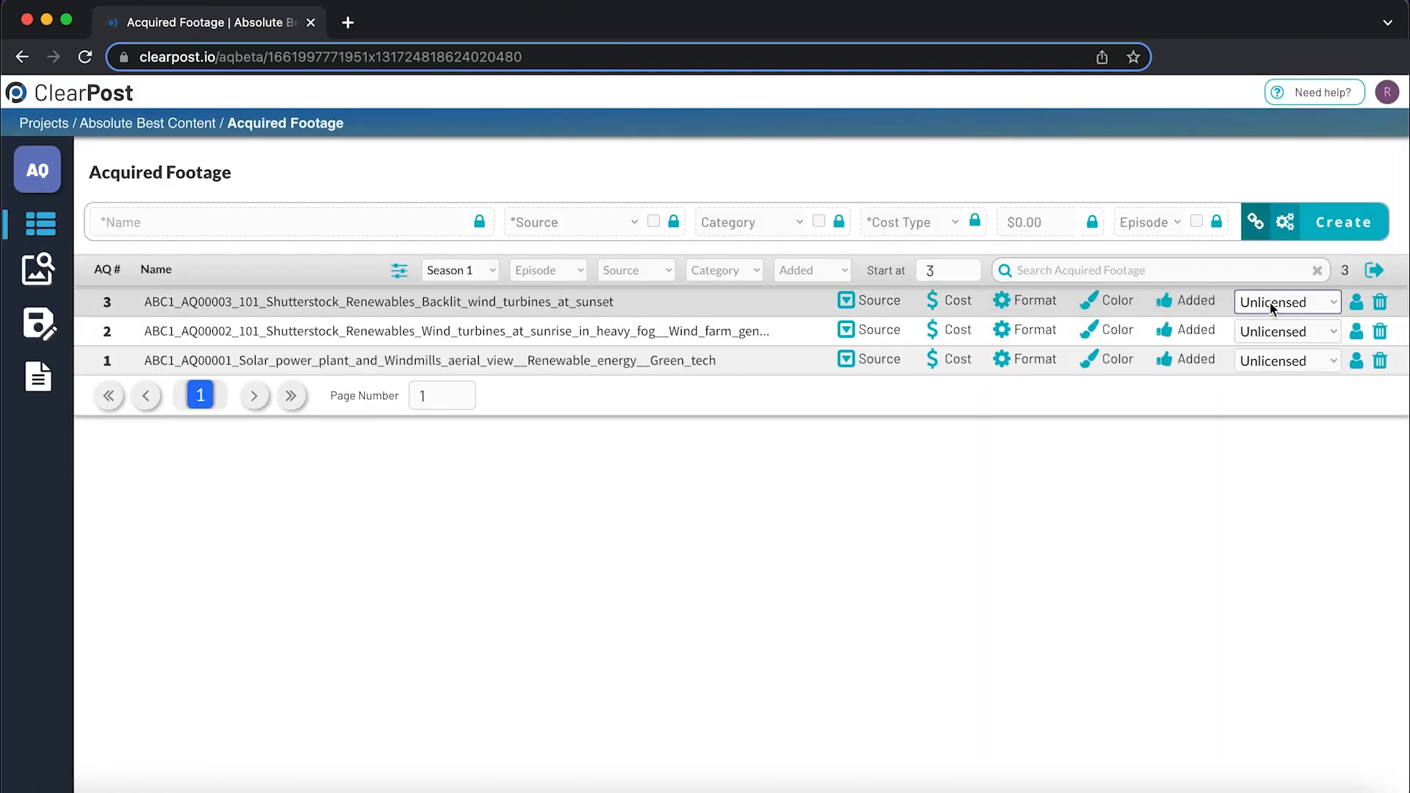
Set the license status of entry 3 to Licensed and return it to Unlicensed.
{"action": "left_click", "coordinate": [1313, 304]}
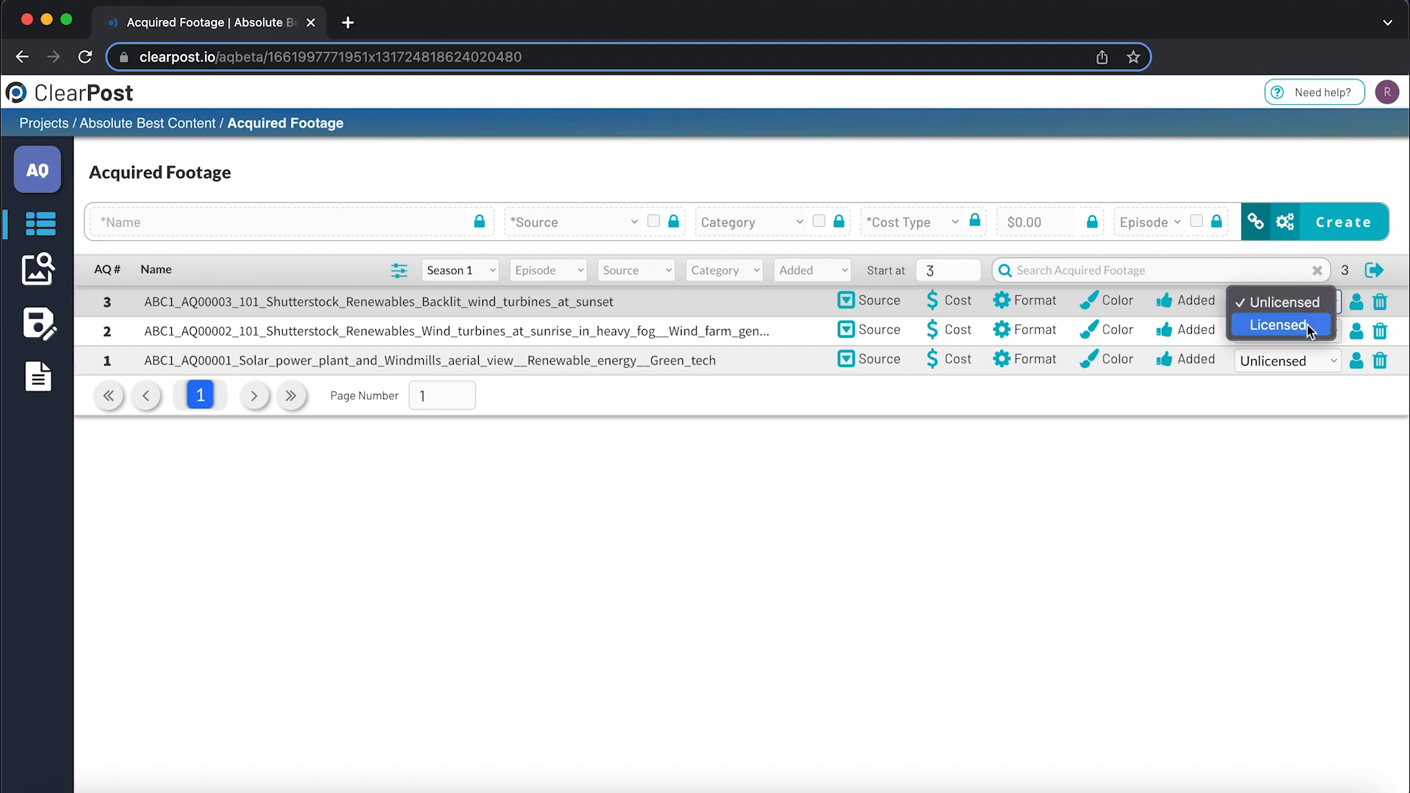
{"action": "left_click", "coordinate": [1308, 325]}
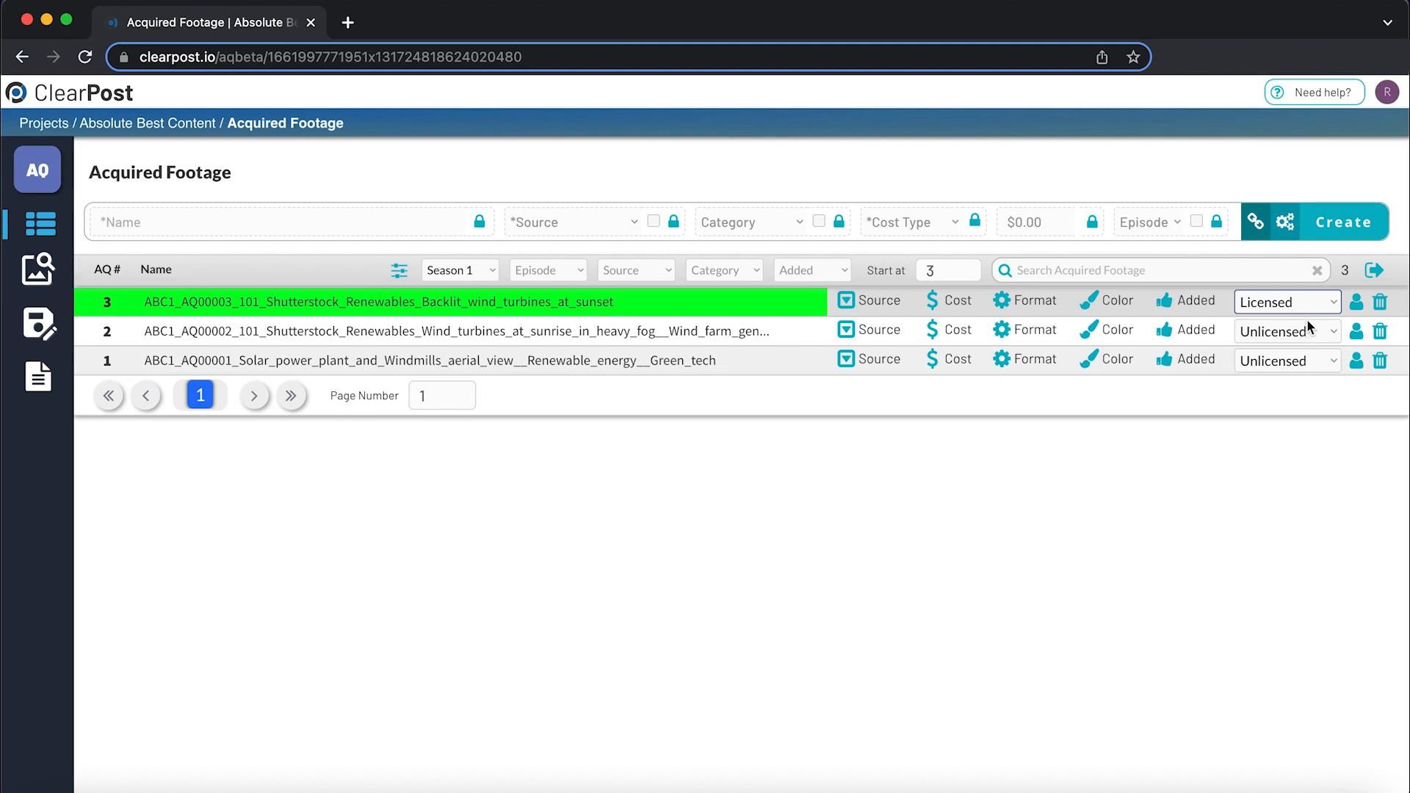
{"action": "left_click", "coordinate": [1309, 304]}
{"action": "left_click", "coordinate": [1309, 284]}
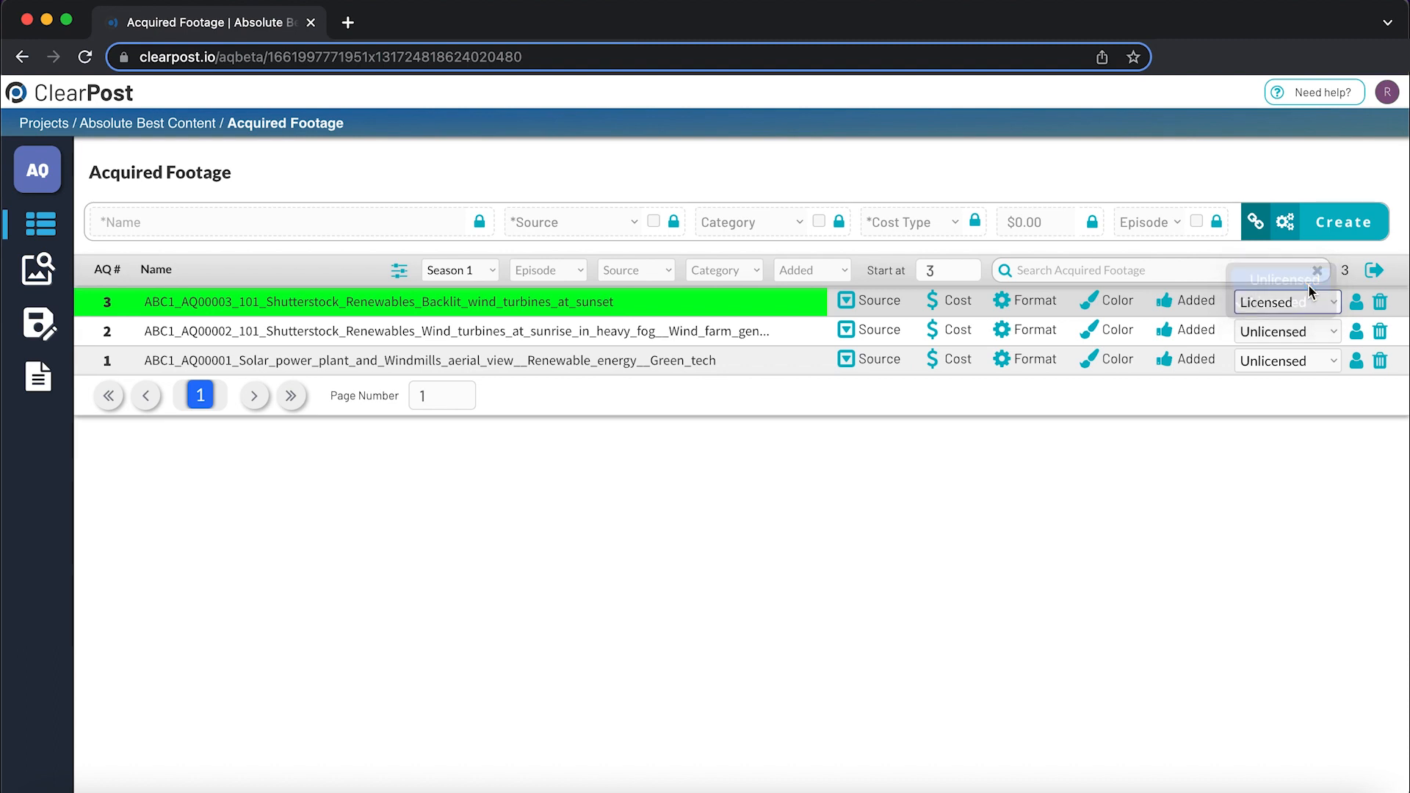
View the creator and creation date of entry 3 and close the information.
{"action": "left_click", "coordinate": [1359, 305]}
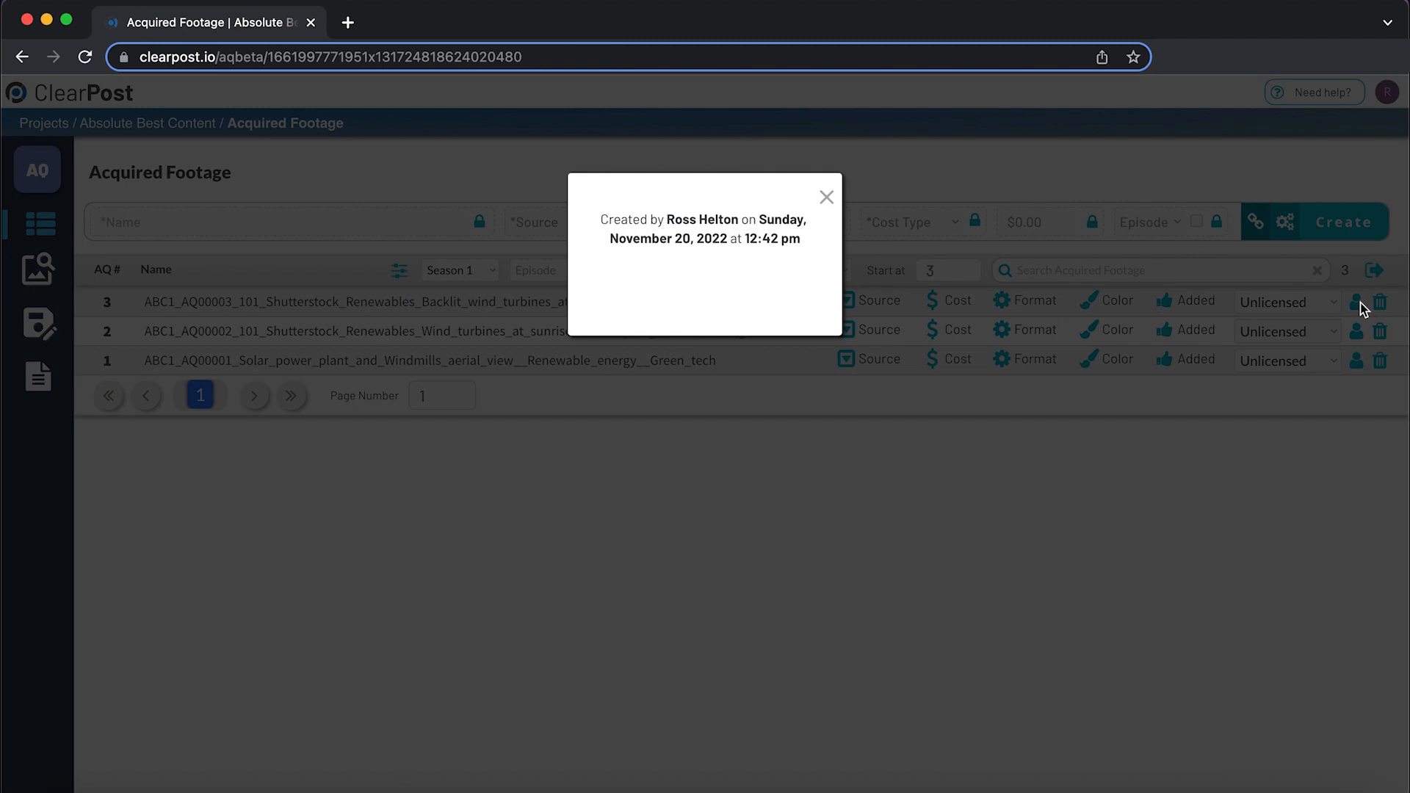
{"action": "left_click", "coordinate": [829, 197]}
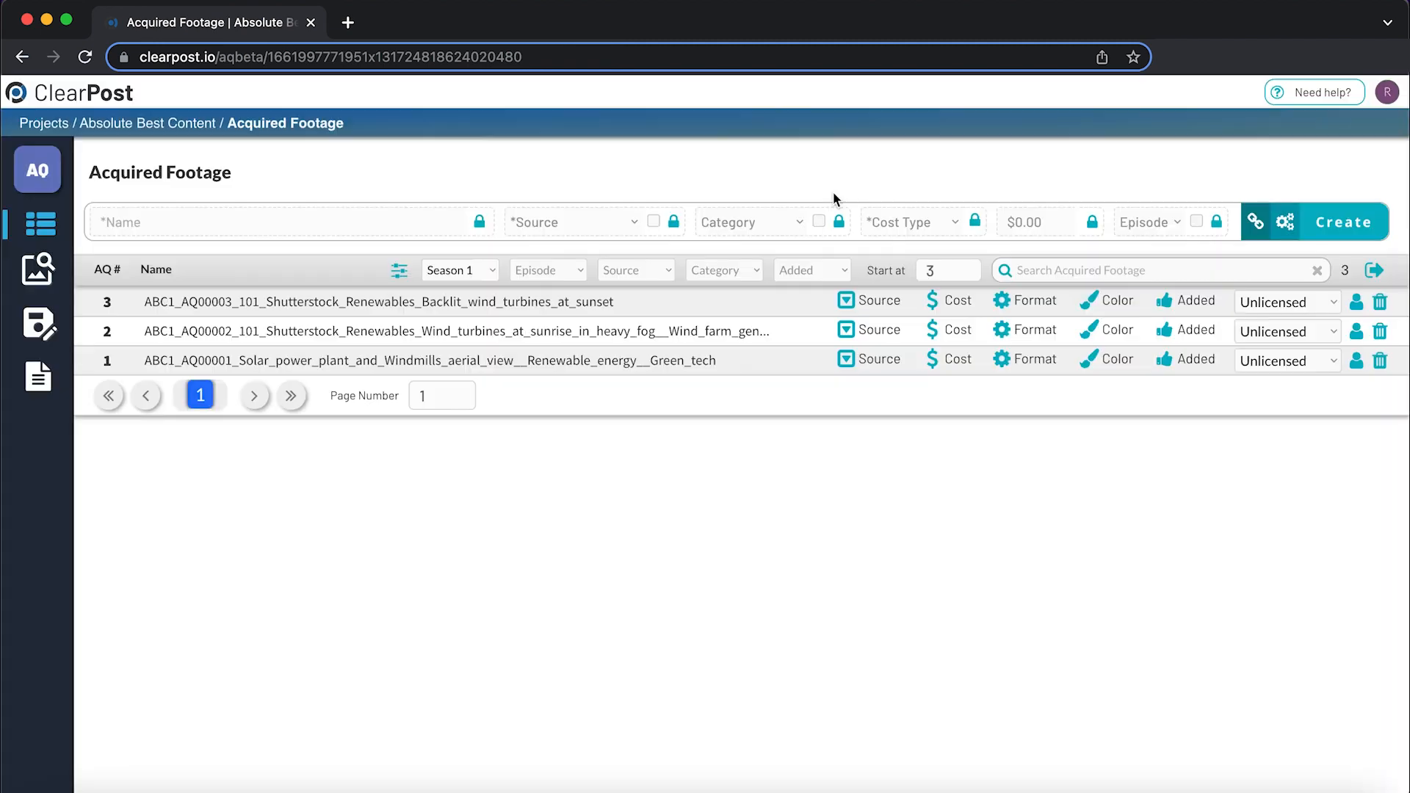
Permanently delete entry 2, the wind turbines at sunrise clip, confirming with the text "DELETE AQ".
{"action": "left_click", "coordinate": [1381, 332]}
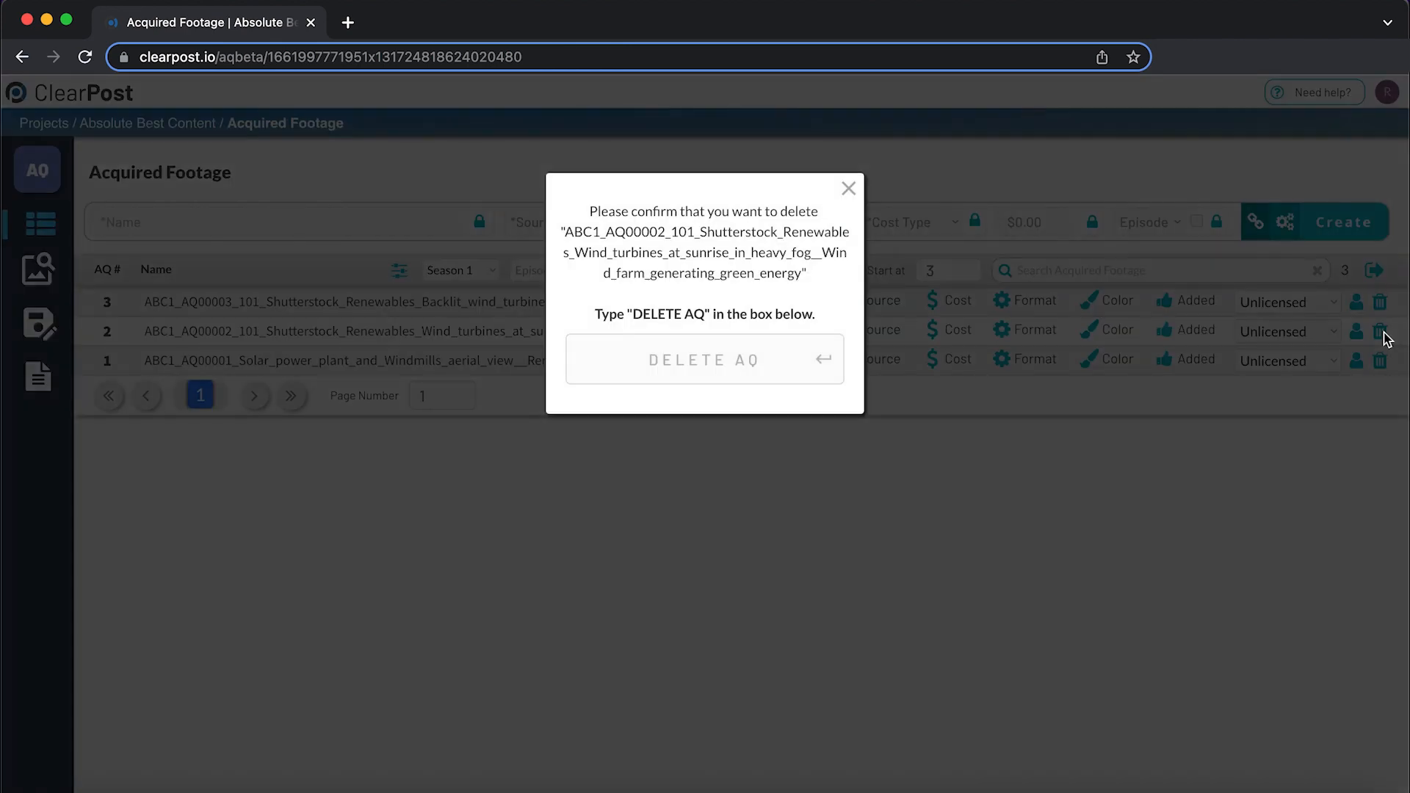
{"action": "left_click", "coordinate": [762, 356]}
{"action": "type", "text": "D"}
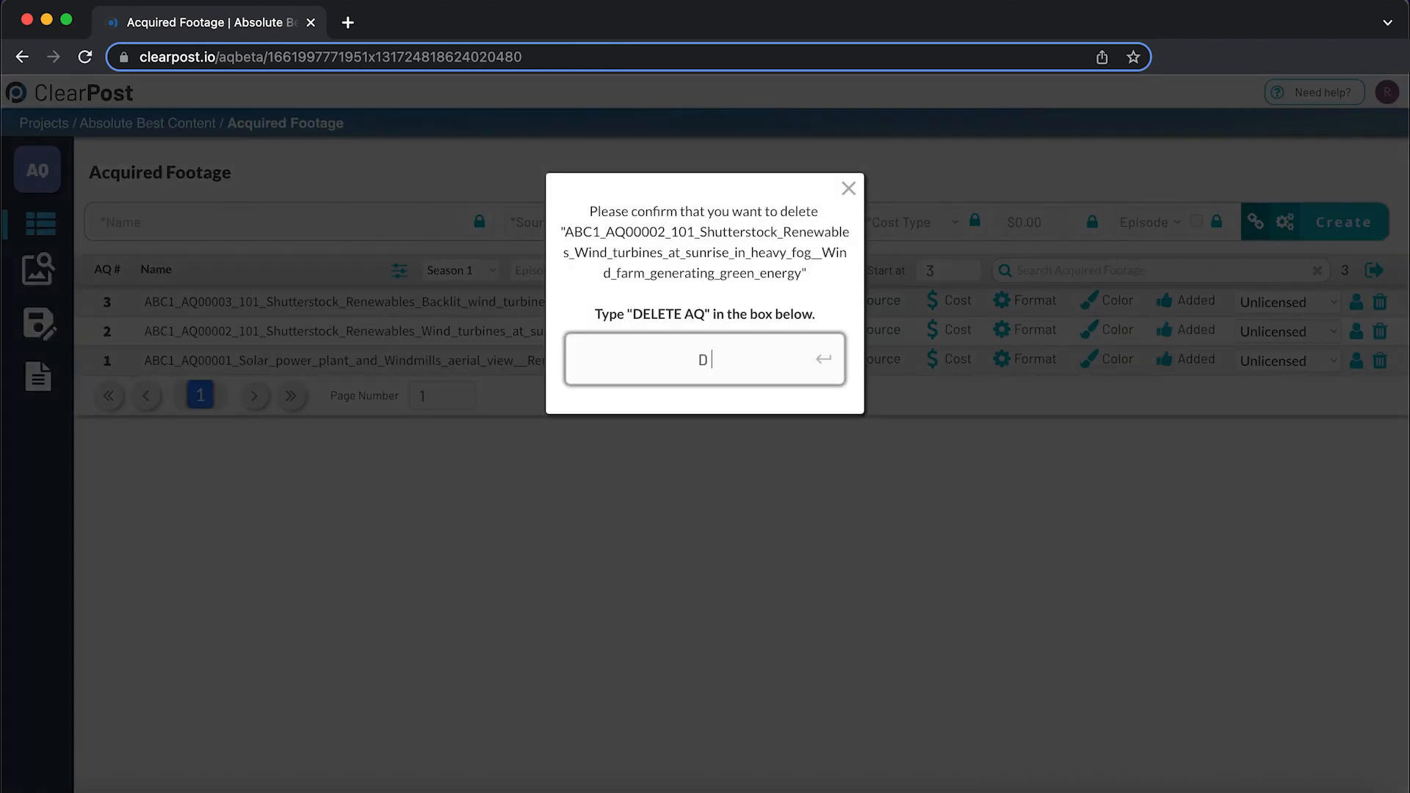
{"action": "type", "text": "ELETE AQ"}
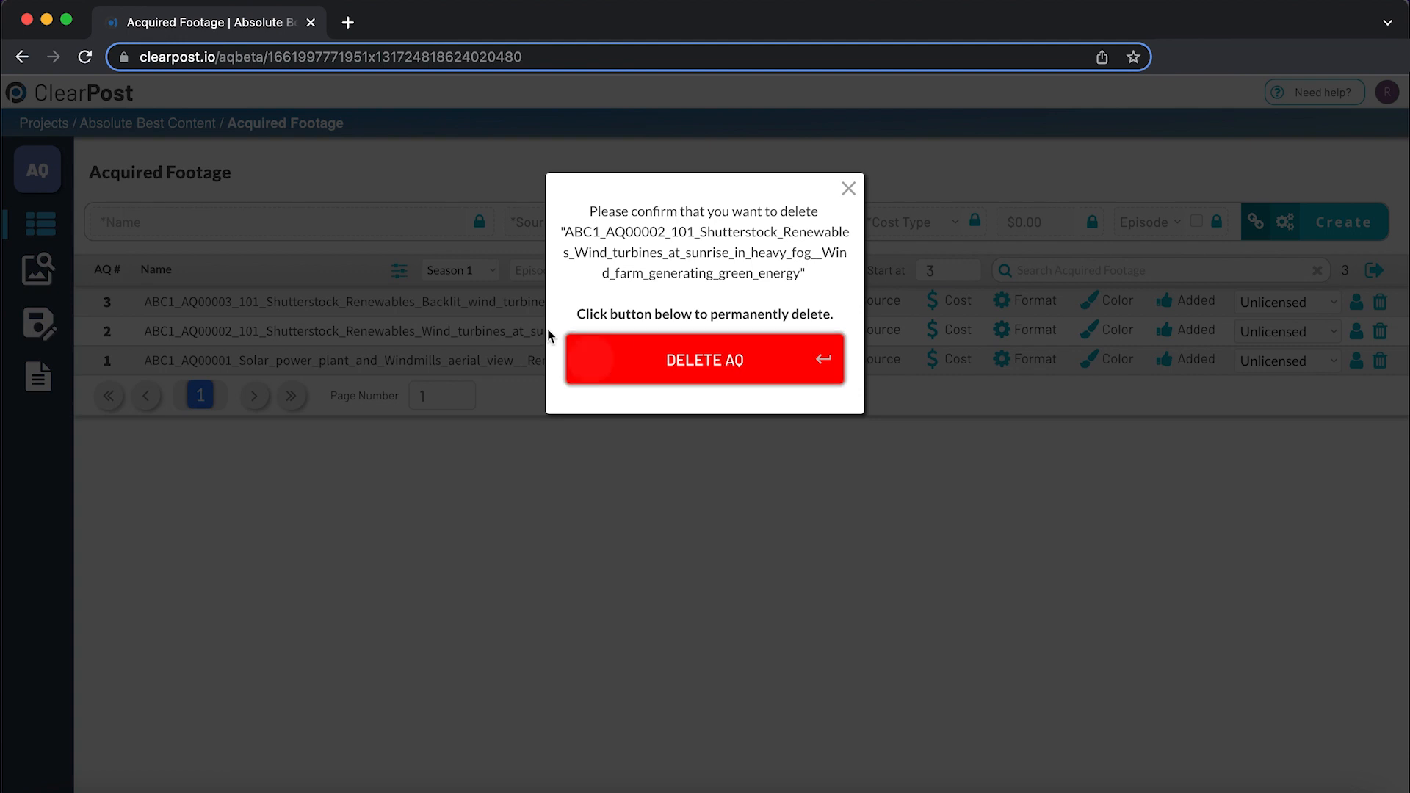
{"action": "left_click", "coordinate": [714, 360]}
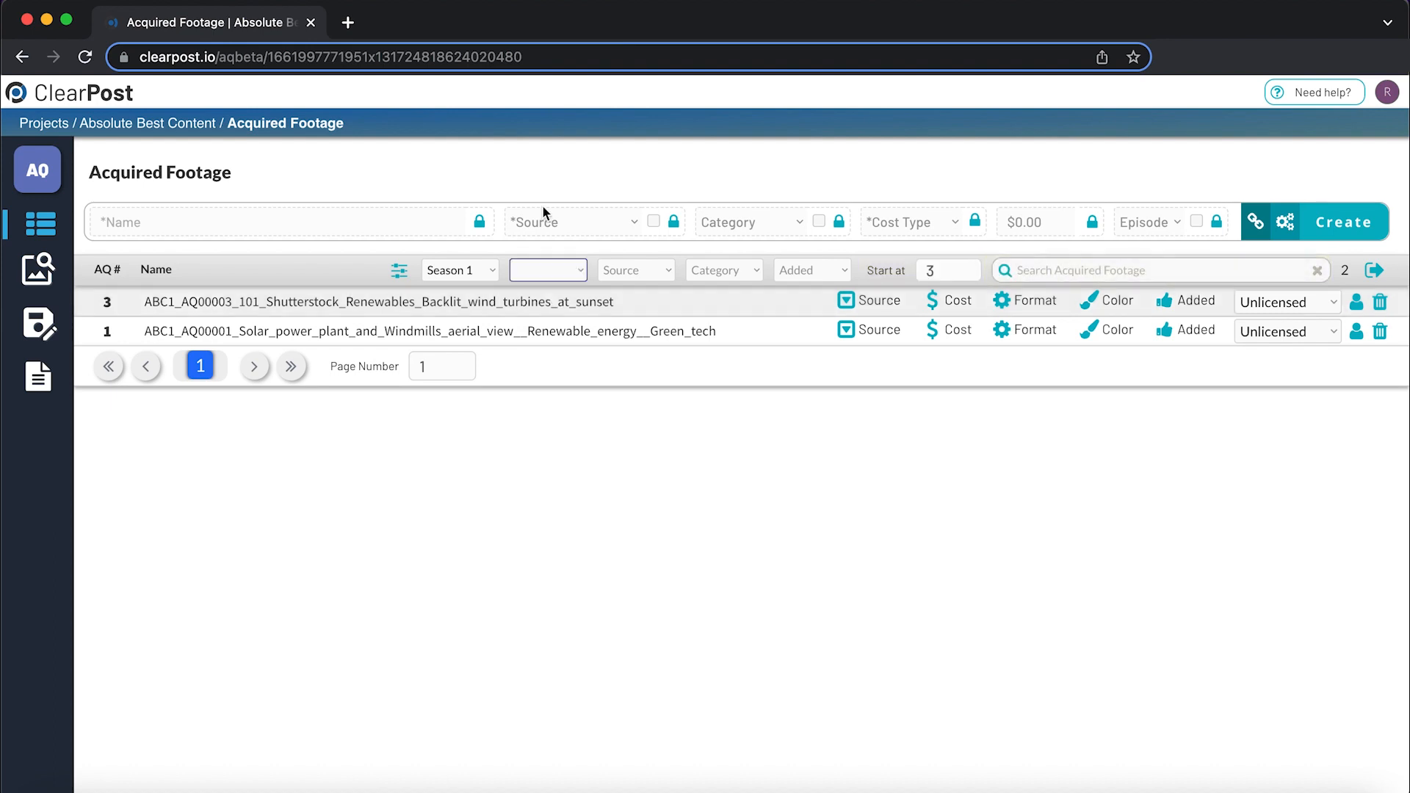
Filter the acquired footage by source for Shutterstock and for Pond5, and clear the source filter.
{"action": "left_click", "coordinate": [634, 270]}
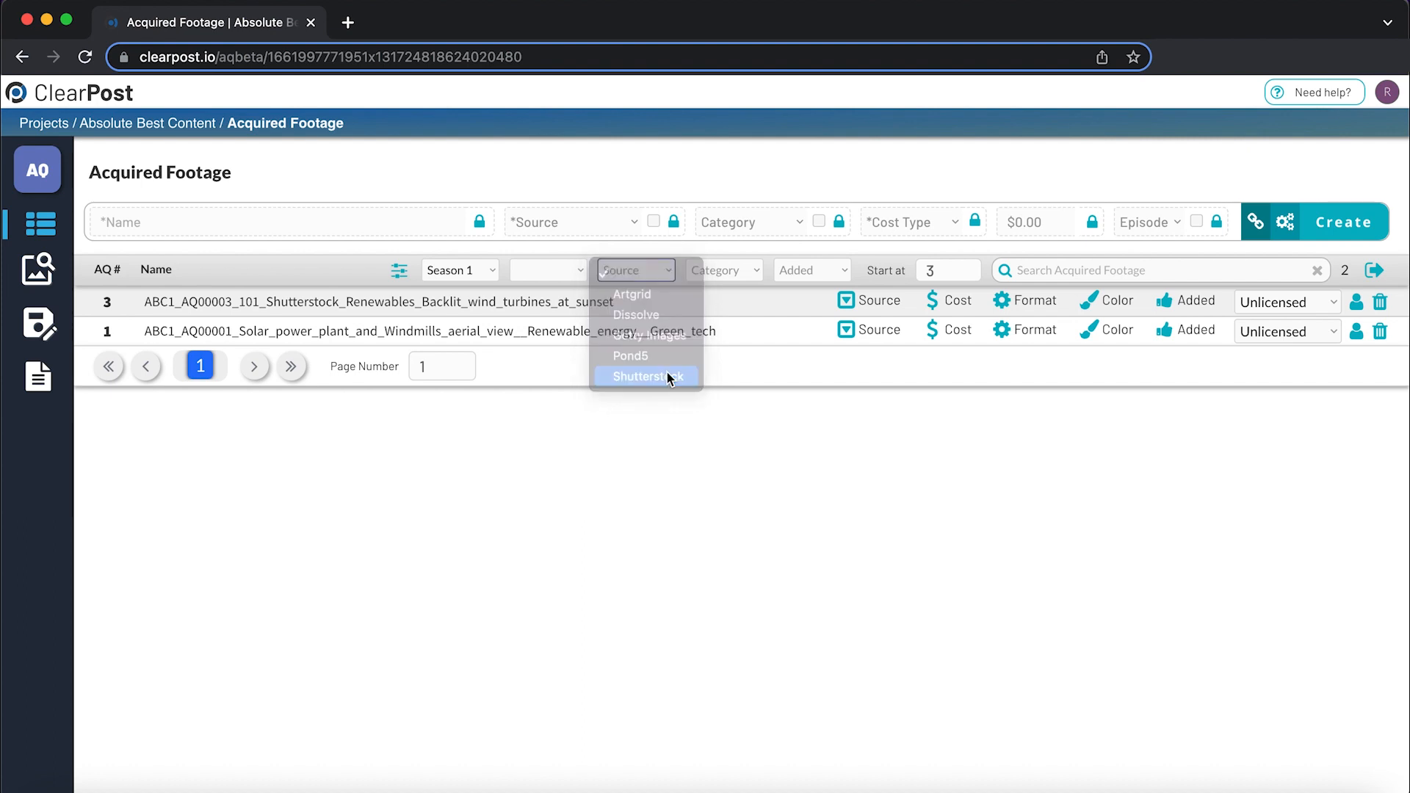
{"action": "left_click", "coordinate": [667, 378]}
{"action": "left_click", "coordinate": [629, 272]}
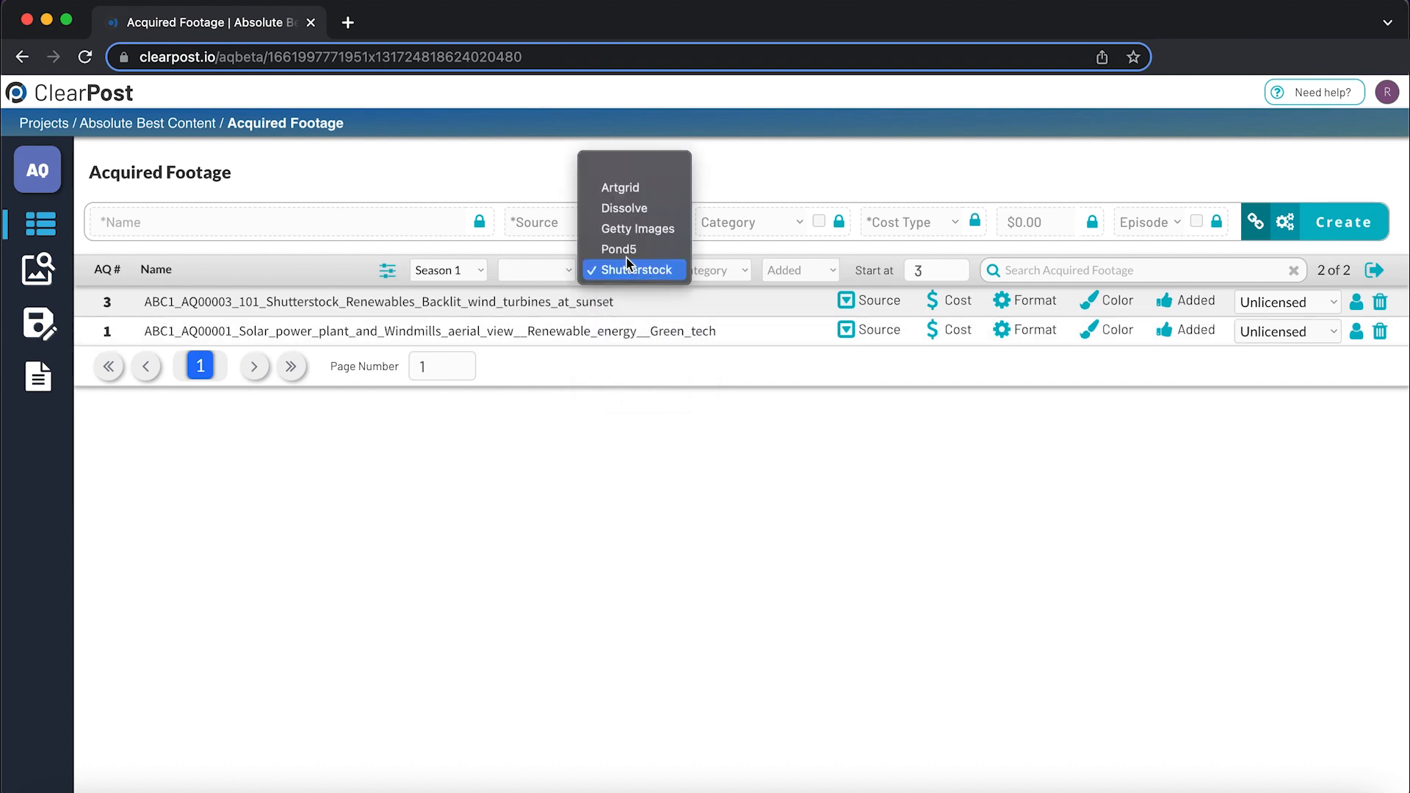
{"action": "left_click", "coordinate": [629, 252]}
{"action": "left_click", "coordinate": [628, 259]}
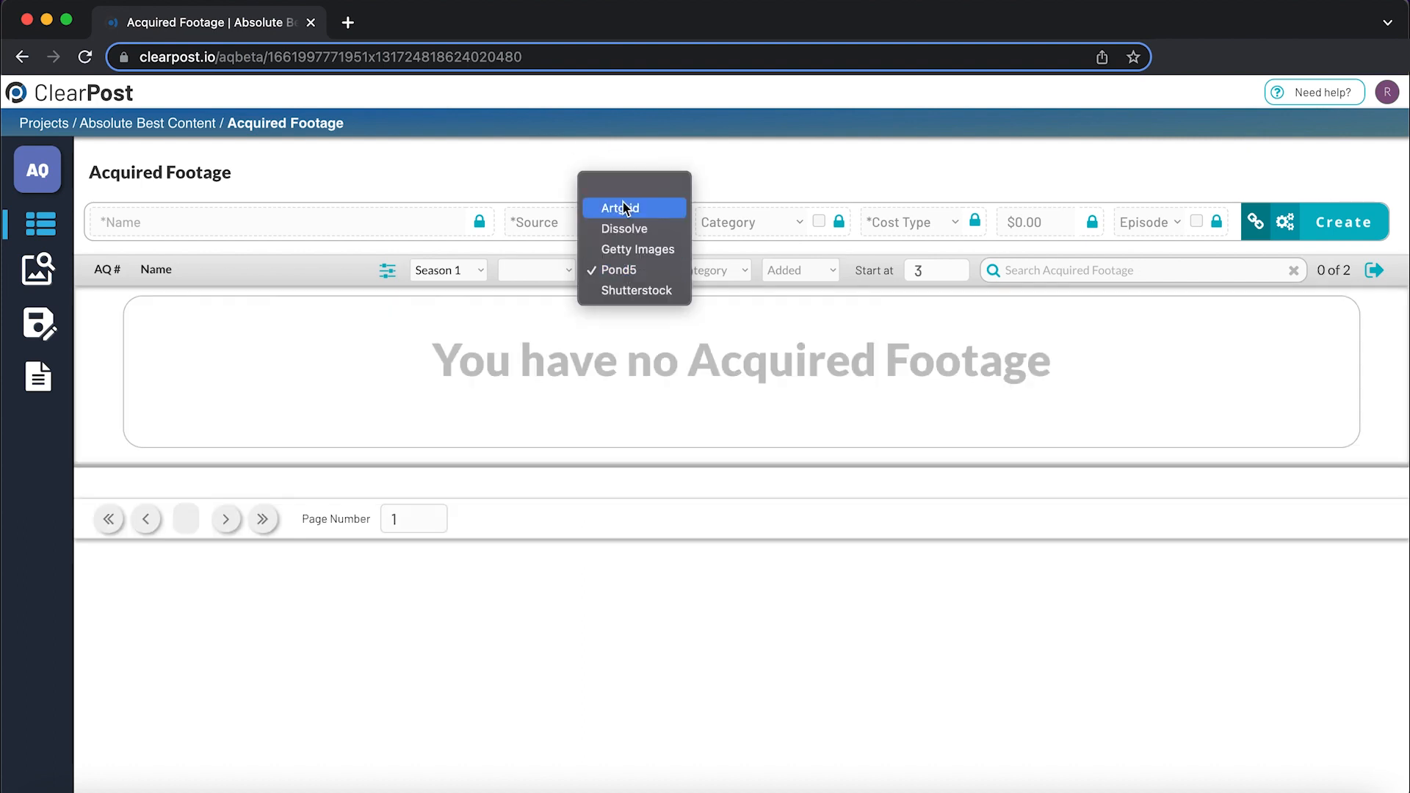
{"action": "left_click", "coordinate": [620, 183]}
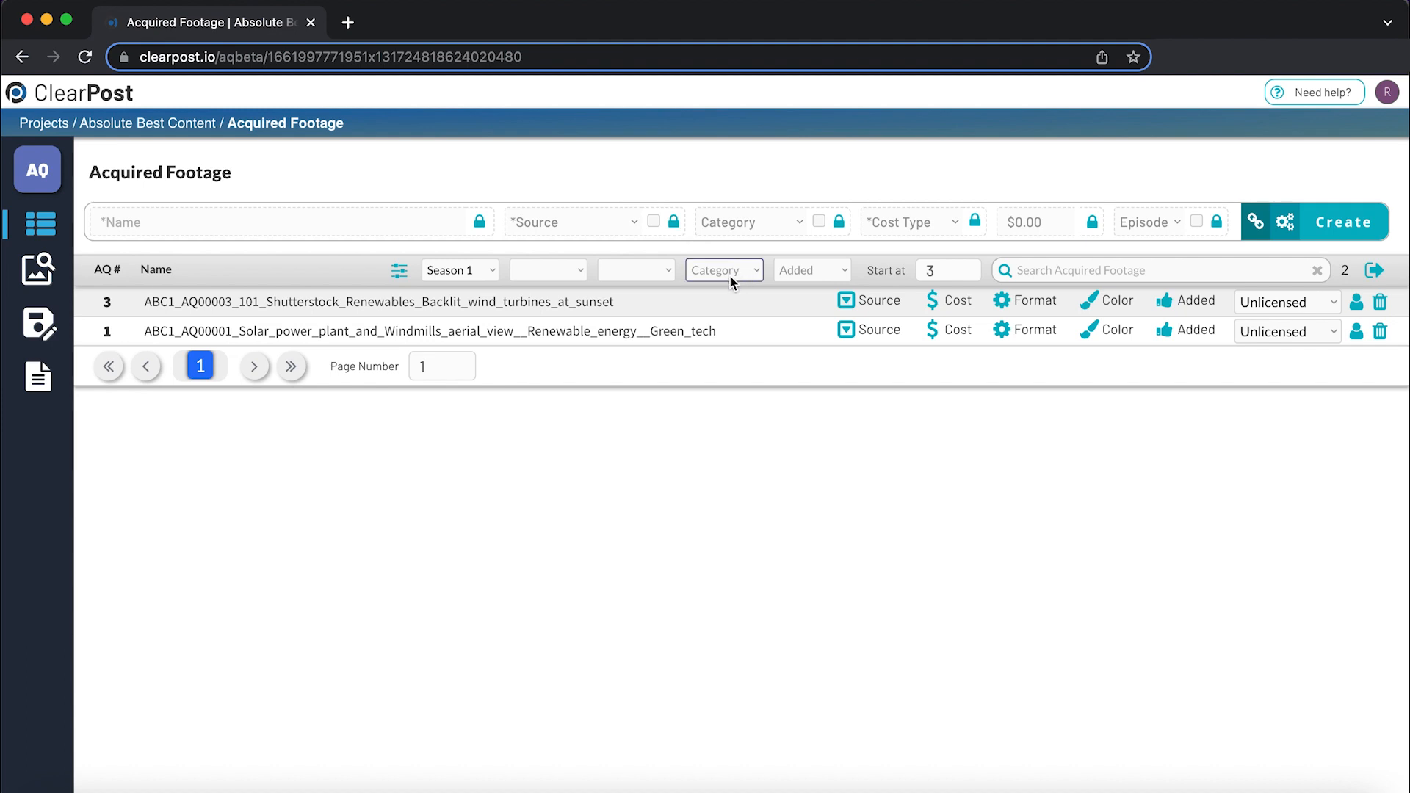
Filter the acquired footage by the Renewables category and clear the category filter.
{"action": "left_click", "coordinate": [730, 275]}
{"action": "left_click", "coordinate": [738, 338]}
{"action": "left_click", "coordinate": [709, 270]}
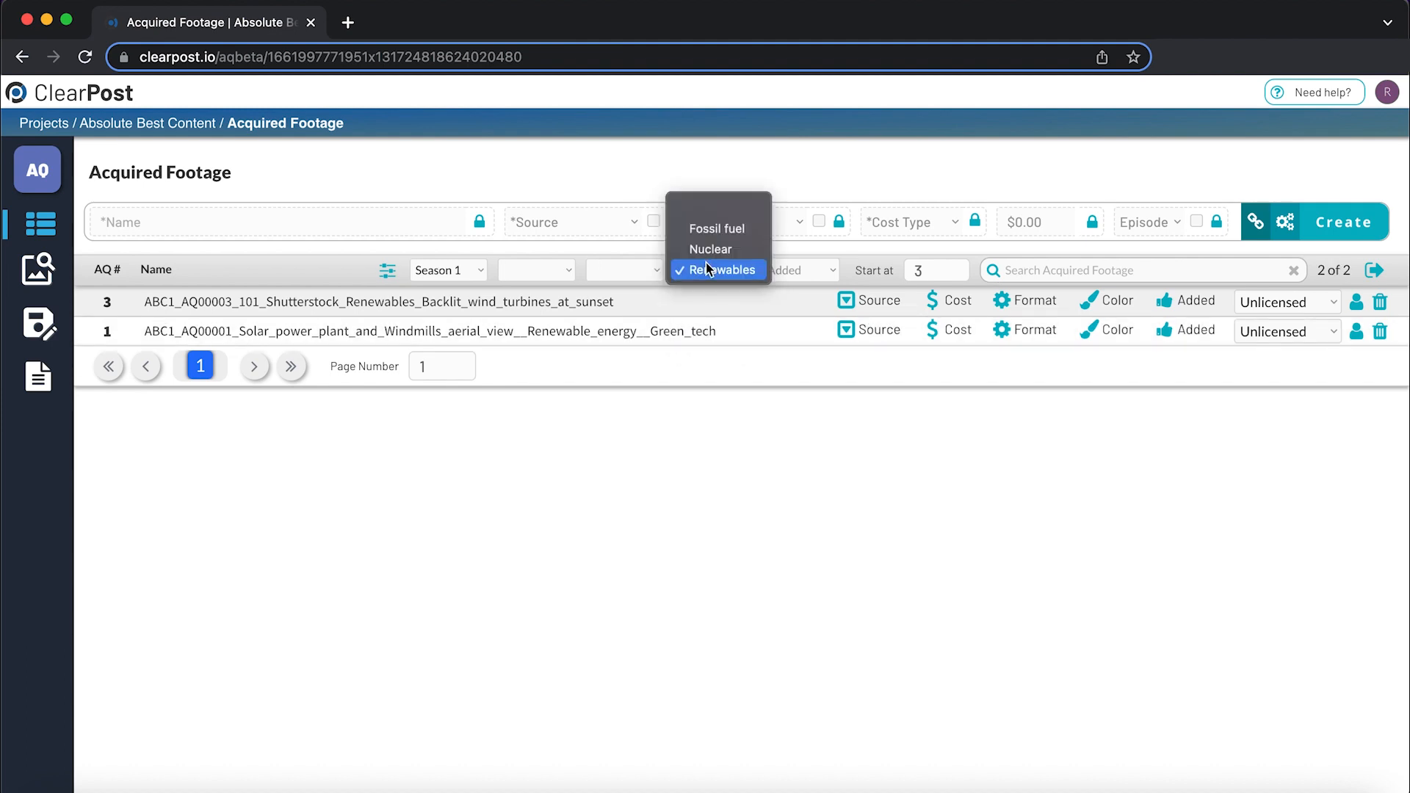
{"action": "left_click", "coordinate": [703, 213]}
Start the acquired footage list at number 1 and clear the starting number.
{"action": "left_click", "coordinate": [921, 266]}
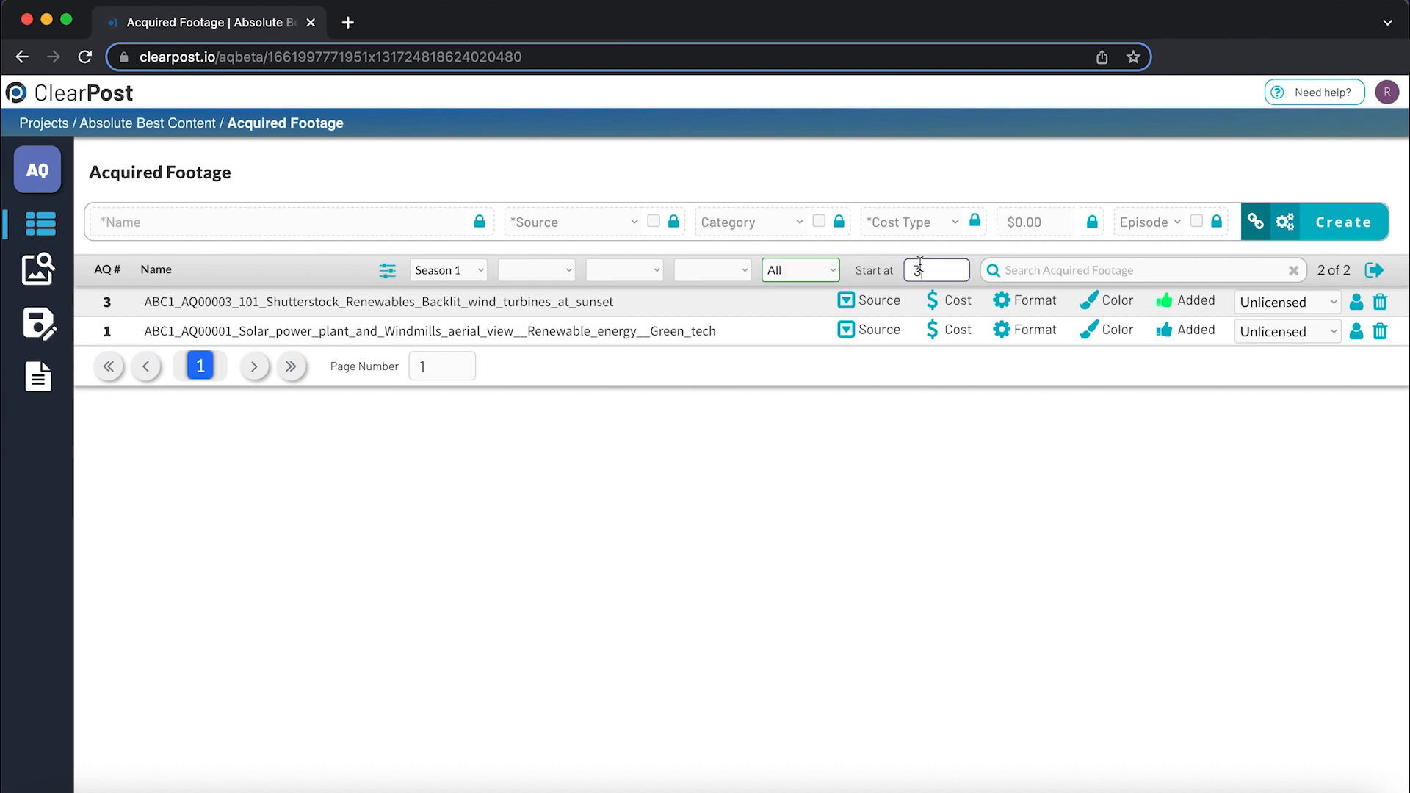
{"action": "type", "text": "1"}
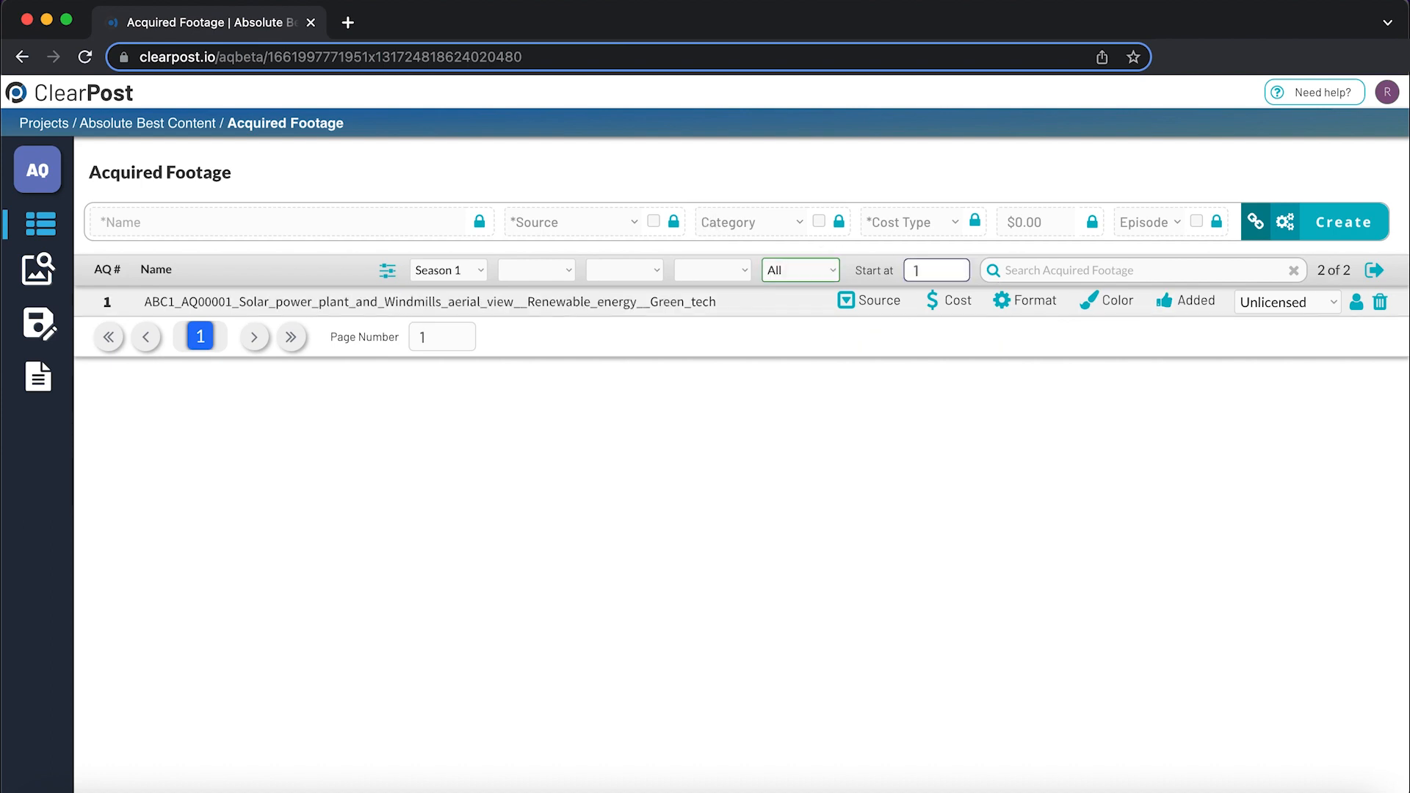
{"action": "left_click", "coordinate": [939, 270]}
{"action": "key", "text": "BackSpace"}
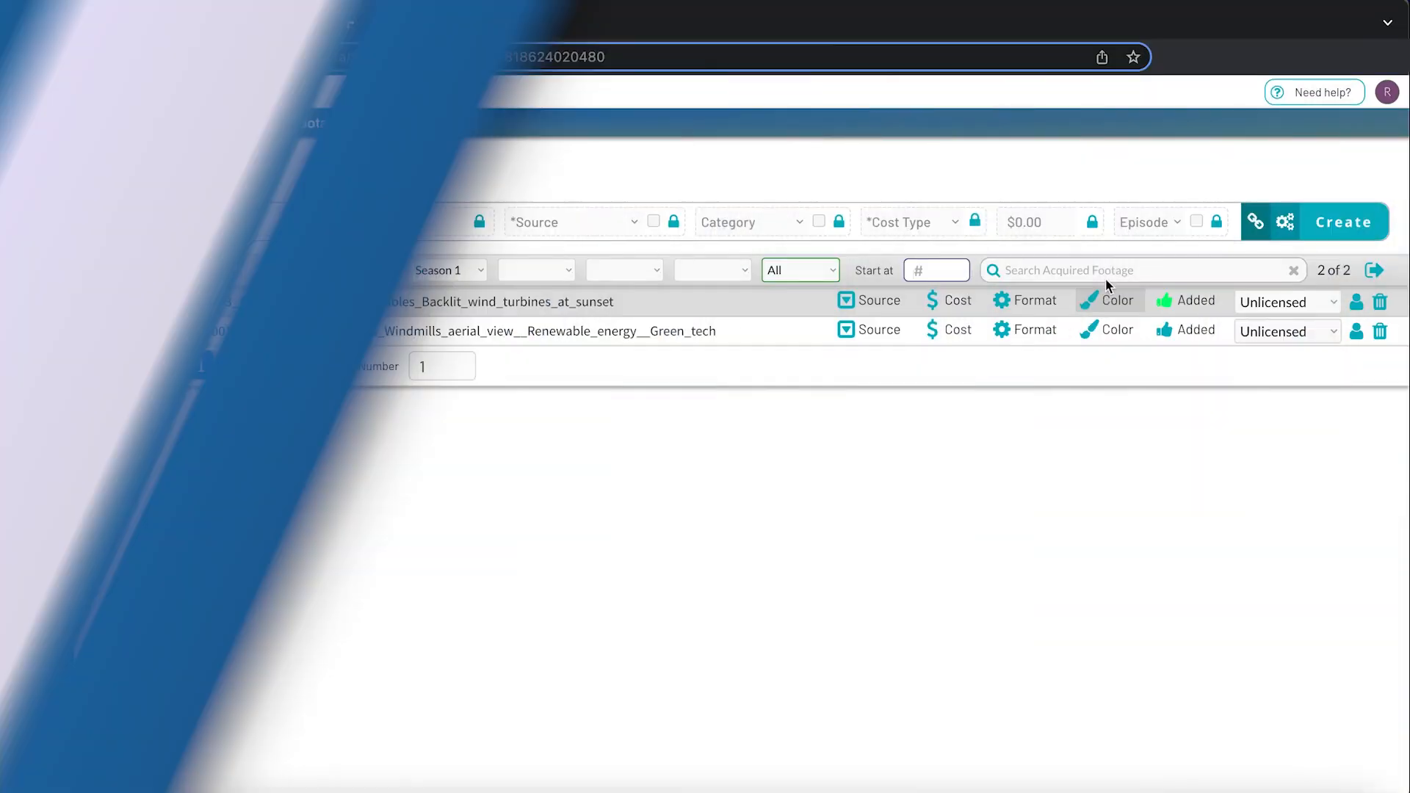
Search the acquired footage for "plant", and load the newly added footage into the full list.
{"action": "left_click", "coordinate": [1105, 270]}
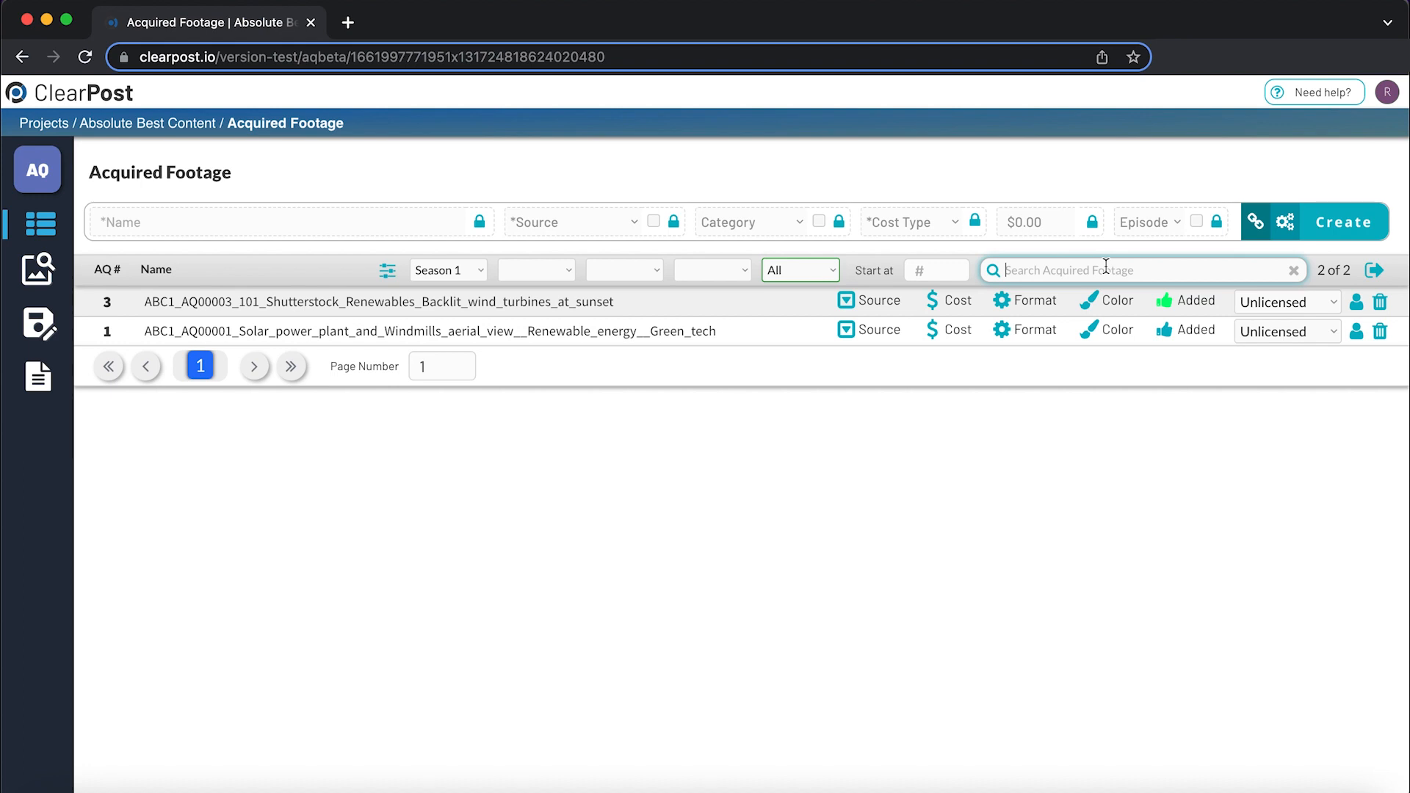
{"action": "type", "text": "plant"}
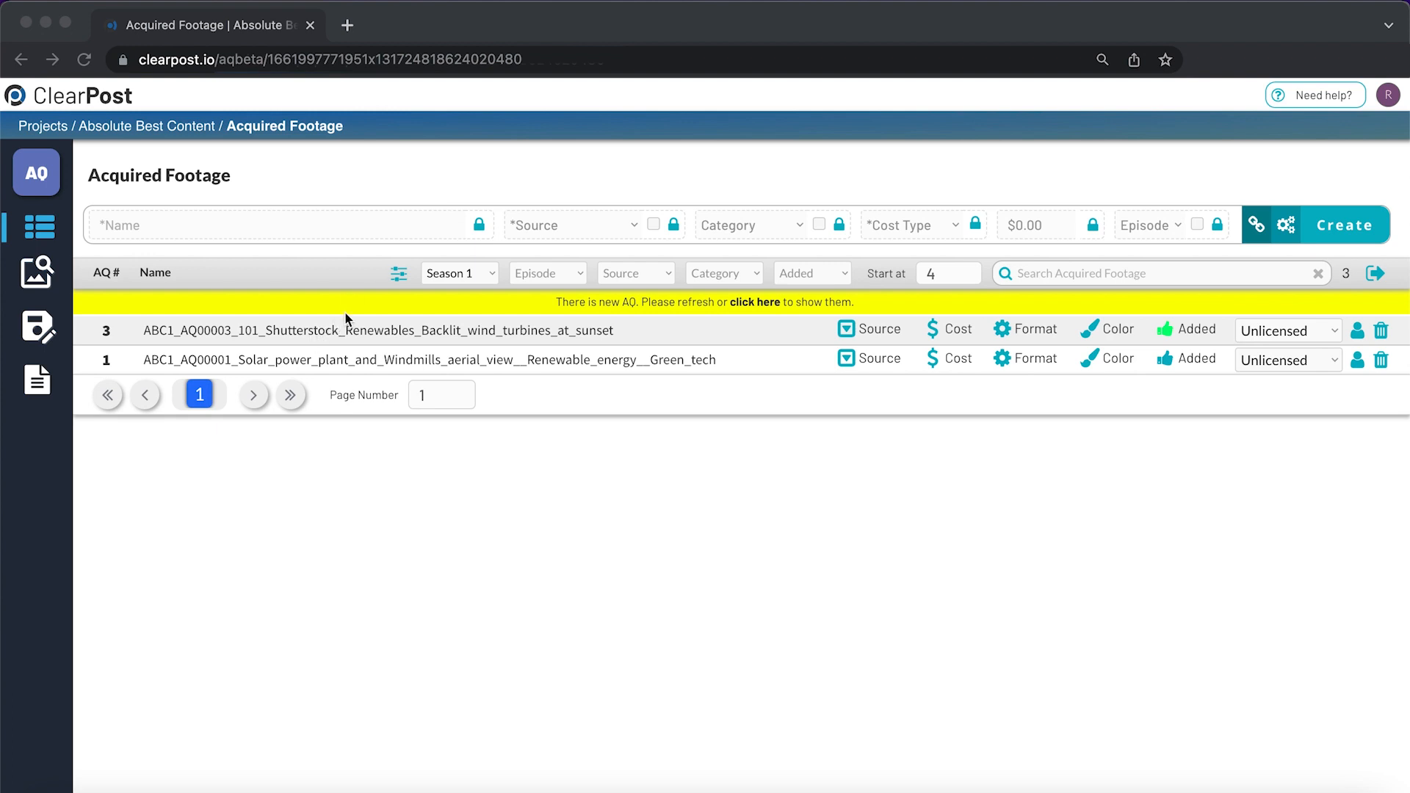
{"action": "left_click", "coordinate": [750, 302]}
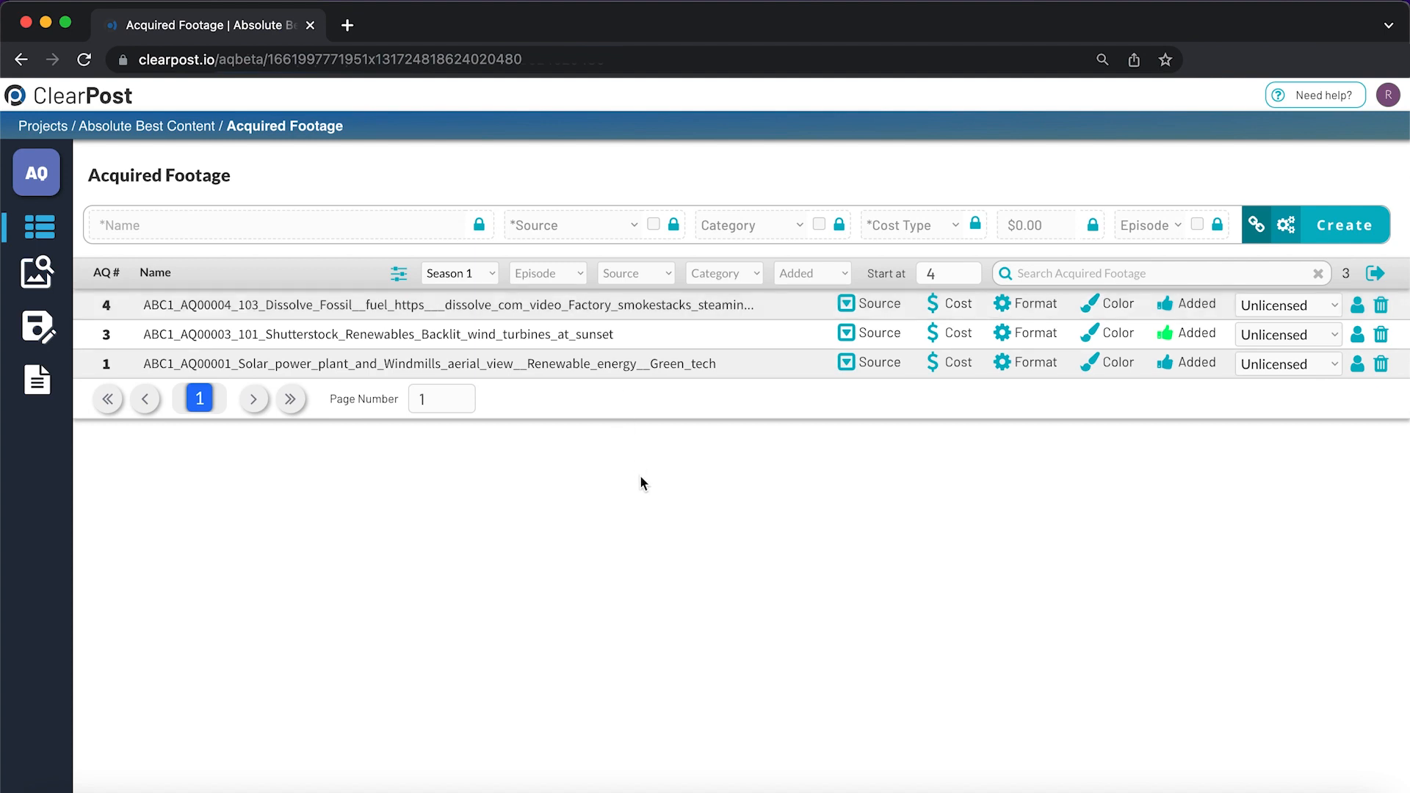